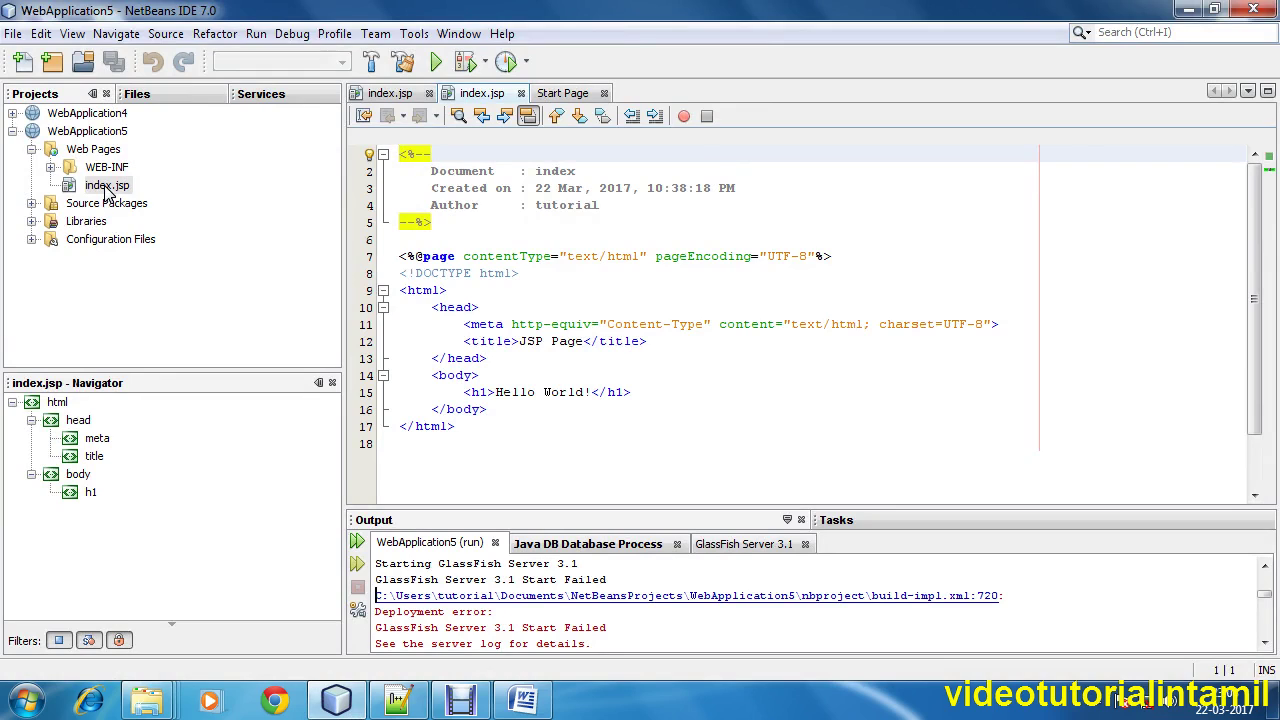
Run the WebApplication5 project, view the GlassFish Server 3.1 output, and dismiss the server information message
{"action": "left_click", "coordinate": [436, 63]}
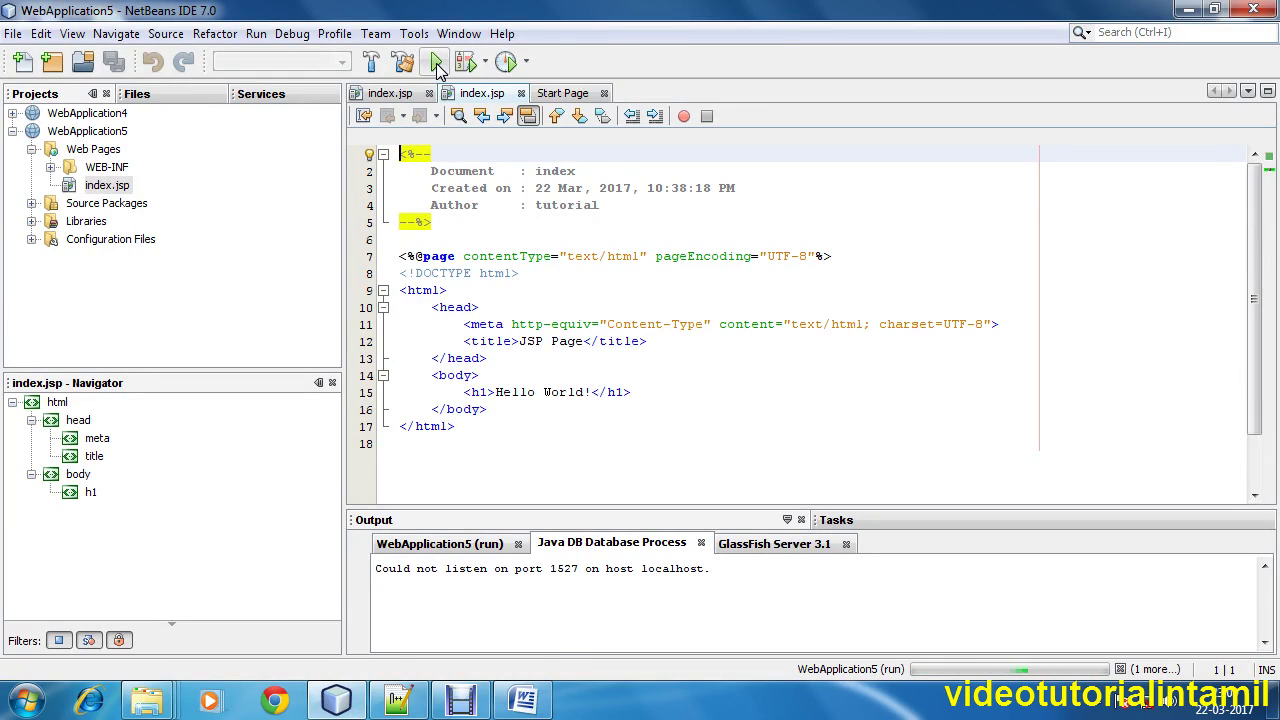
{"action": "left_click", "coordinate": [748, 543]}
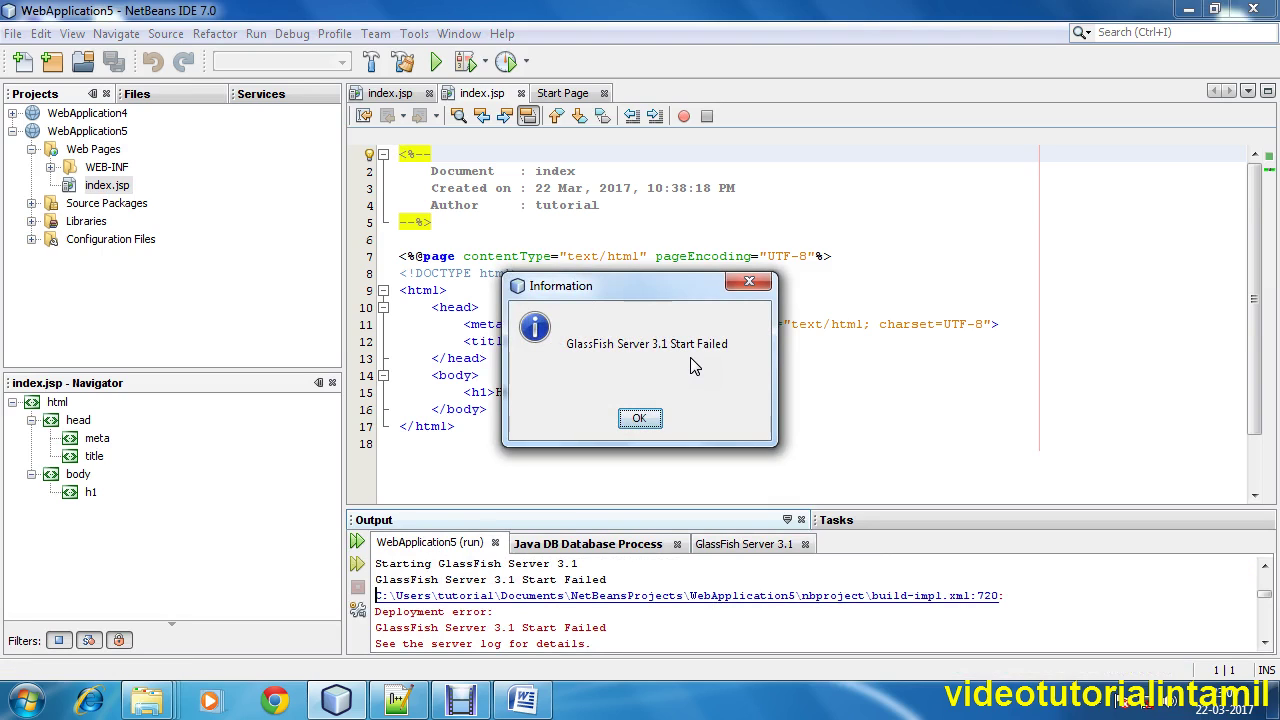
{"action": "left_click", "coordinate": [639, 418]}
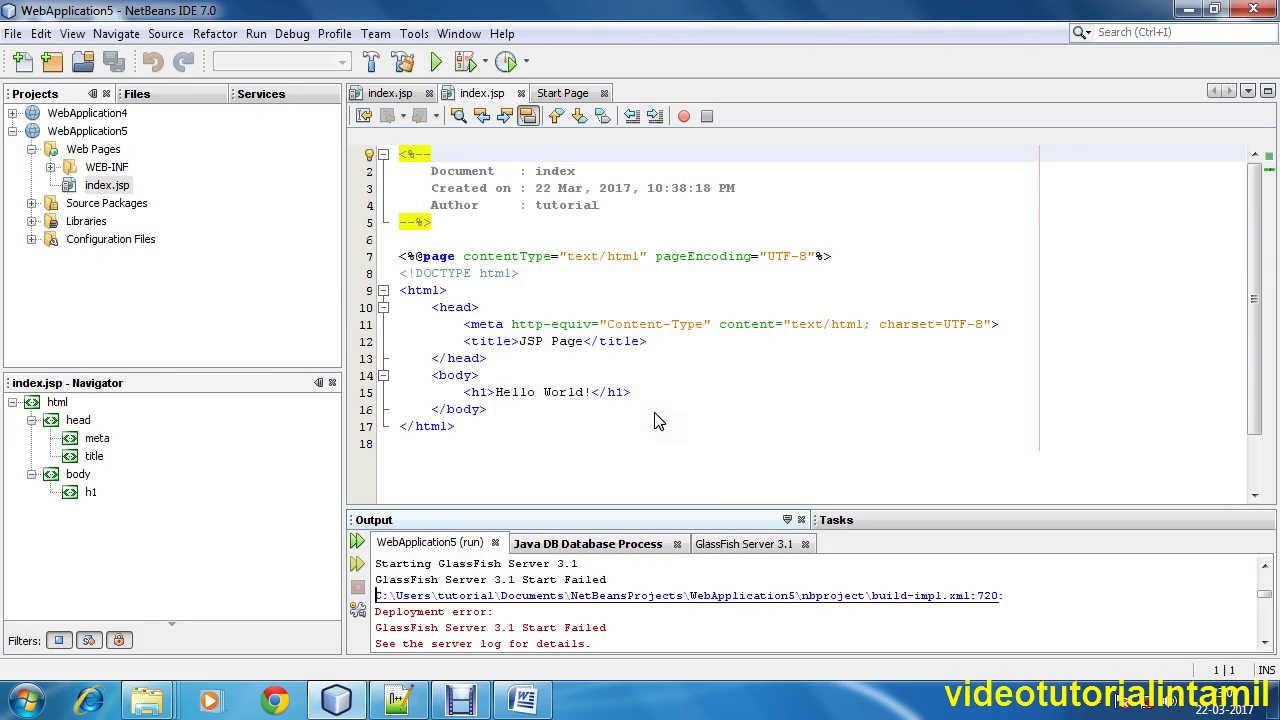
Switch to Notepad++, add "Method 1" on line 4 beneath the "Netbeans --- Server Problems" heading, and save the file
{"action": "left_click", "coordinate": [1189, 10]}
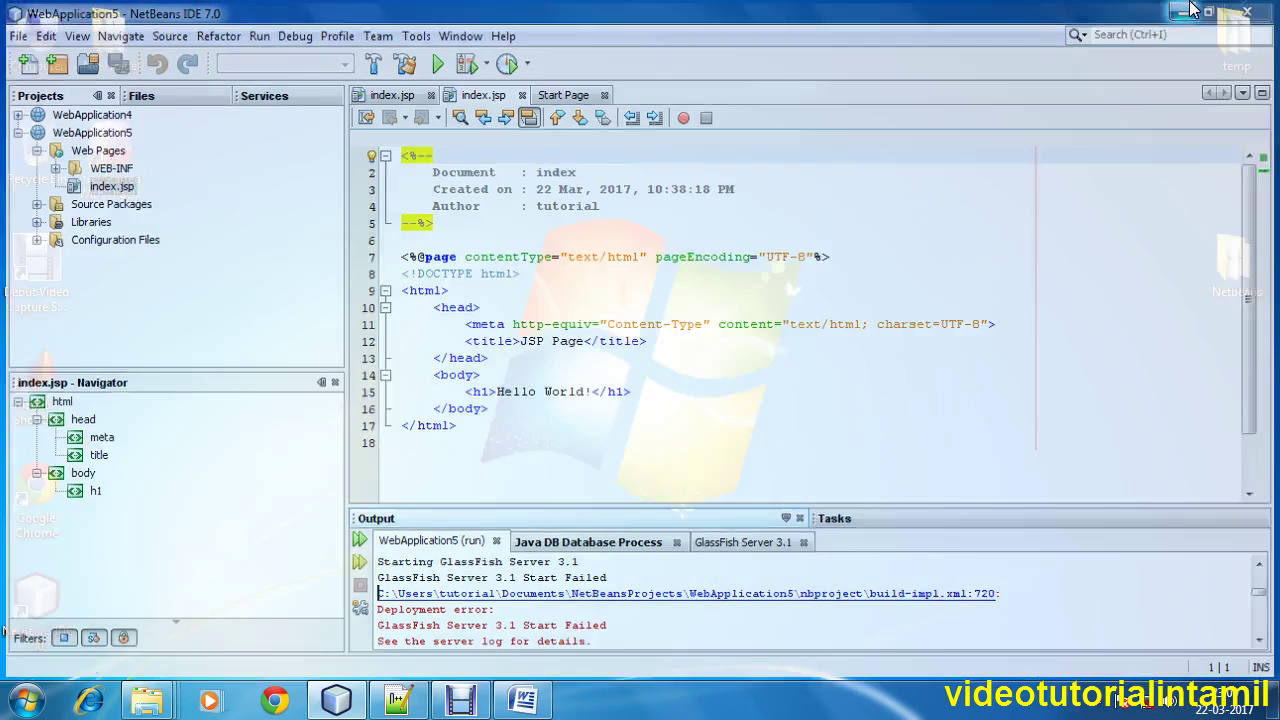
{"action": "left_click", "coordinate": [398, 700]}
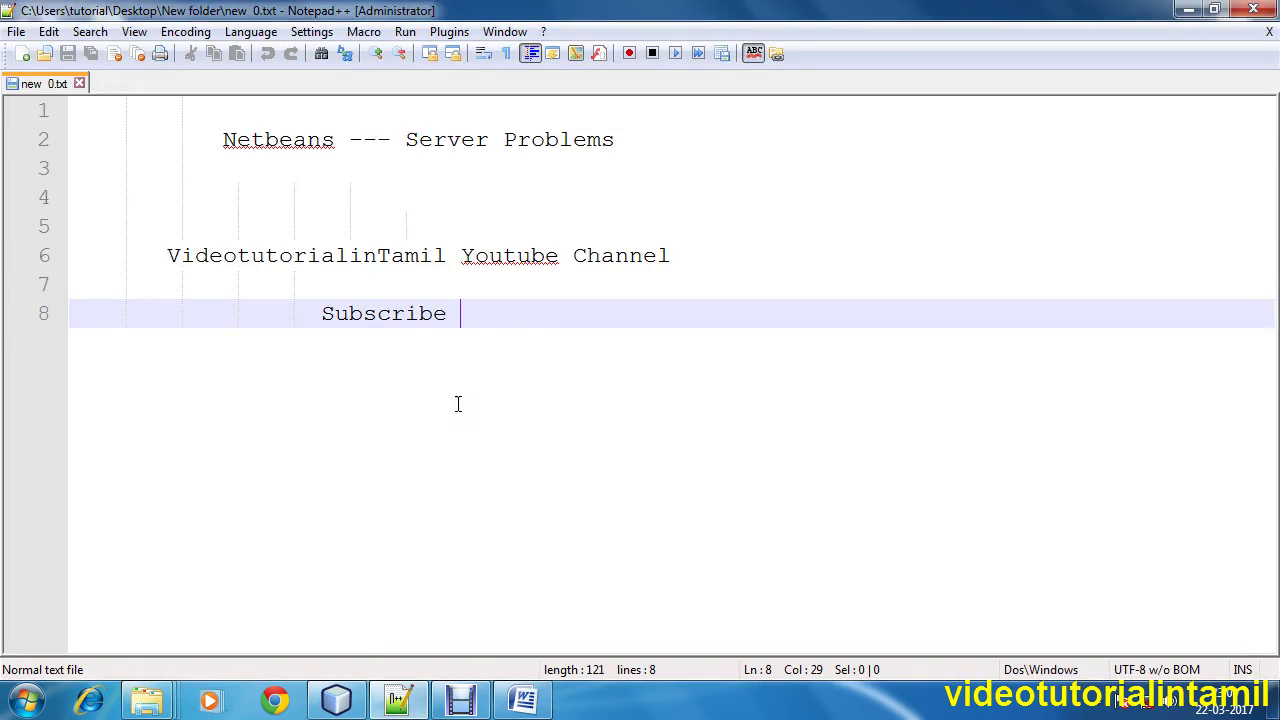
{"action": "left_click", "coordinate": [492, 191]}
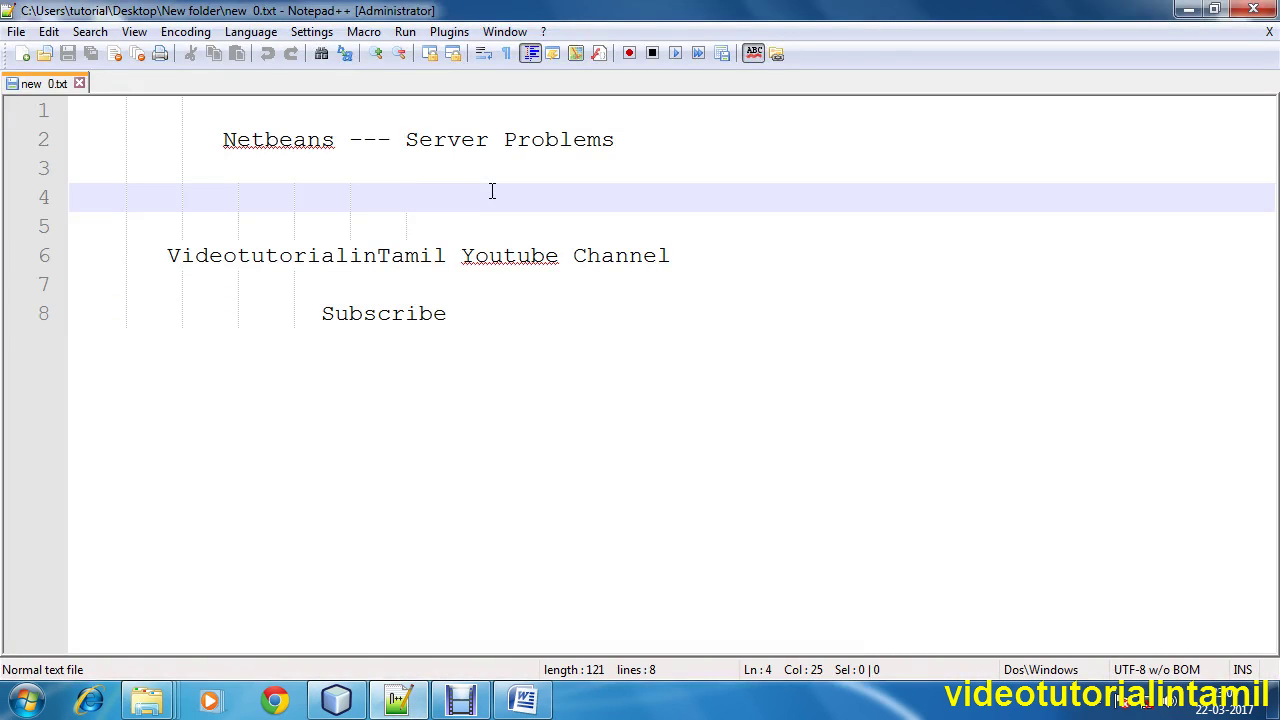
{"action": "type", "text": "Meth"}
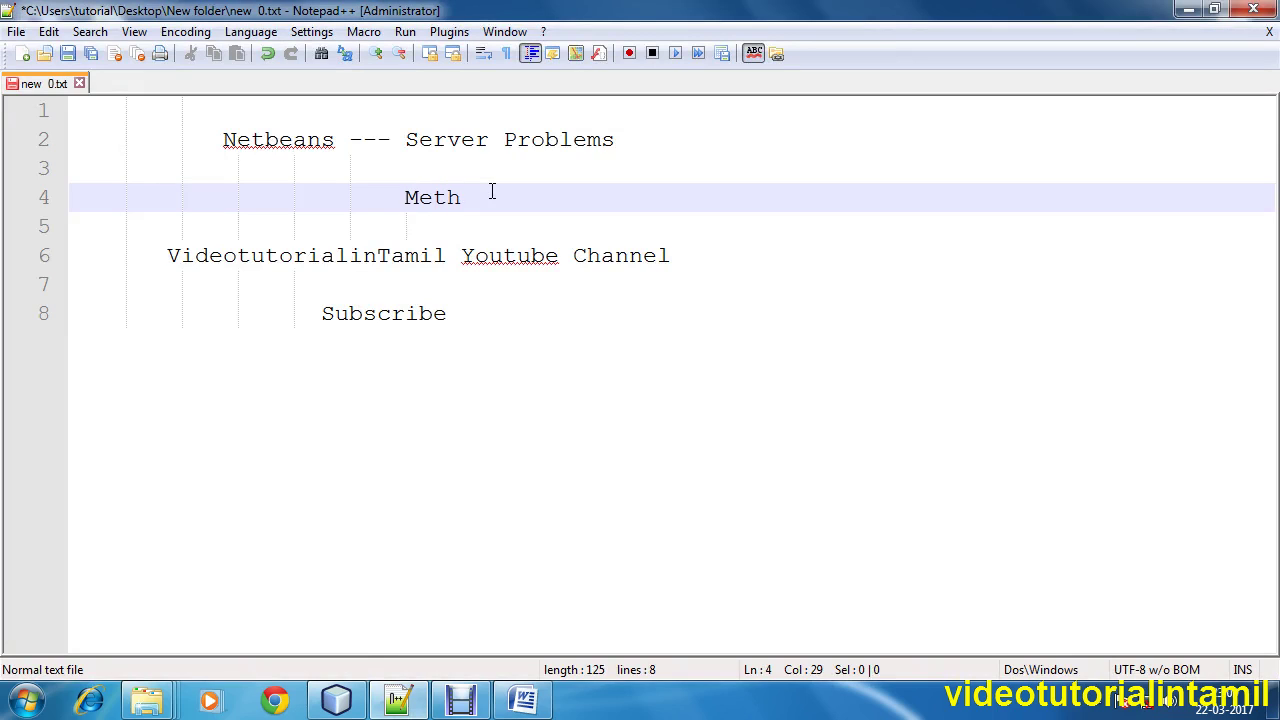
{"action": "type", "text": "od 1`"}
{"action": "key", "text": "BackSpace"}
{"action": "key", "text": "ctrl+s"}
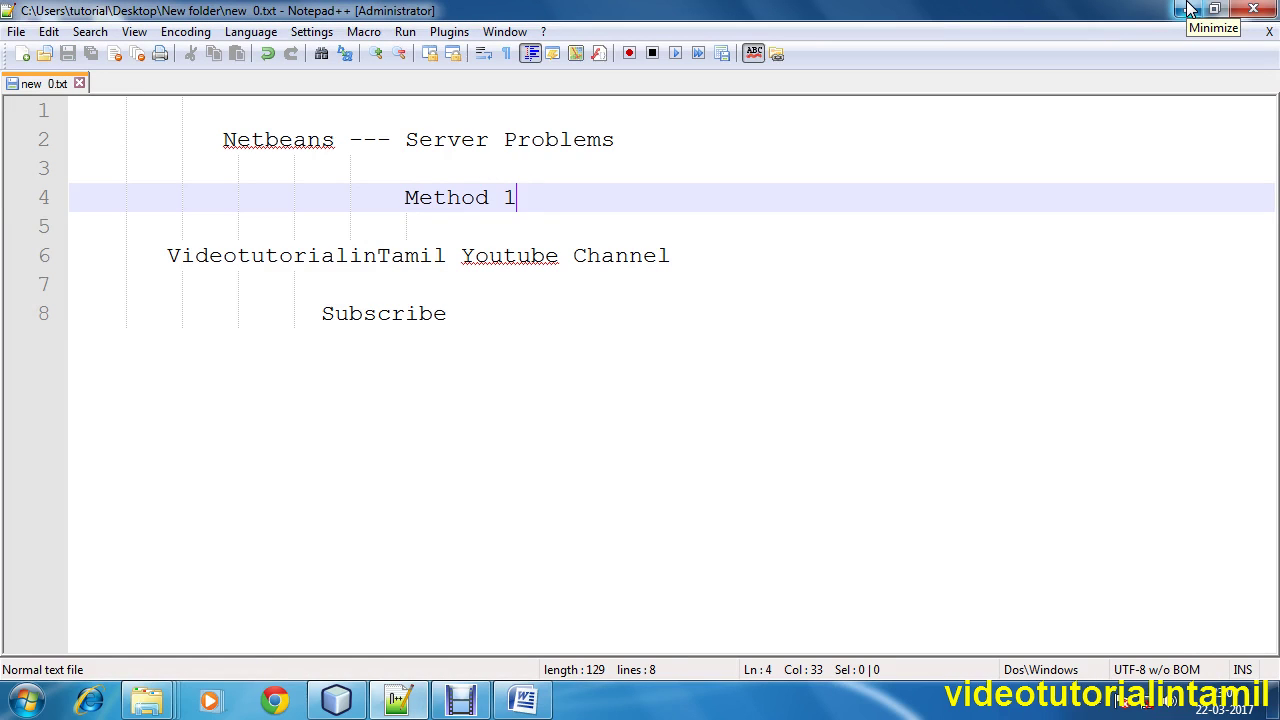
Close both Notepad++ and NetBeans IDE
{"action": "left_click", "coordinate": [1190, 8]}
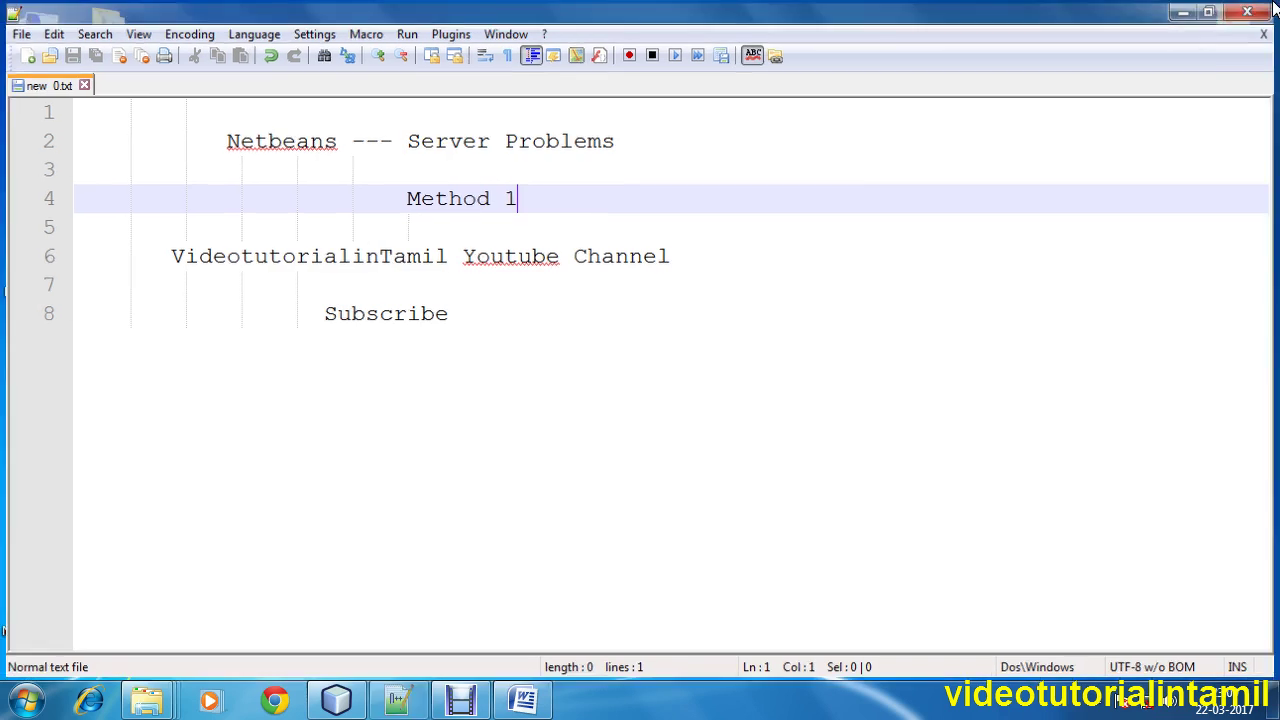
{"action": "left_click", "coordinate": [337, 700]}
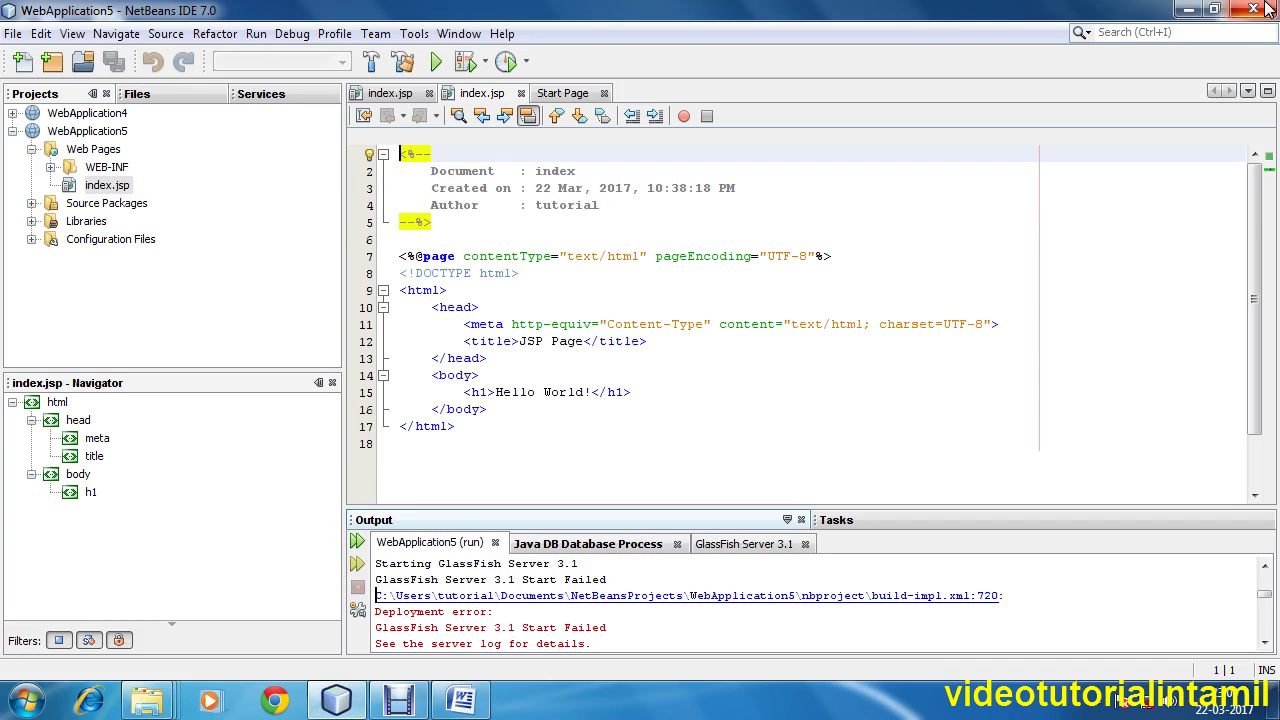
{"action": "left_click", "coordinate": [1188, 9]}
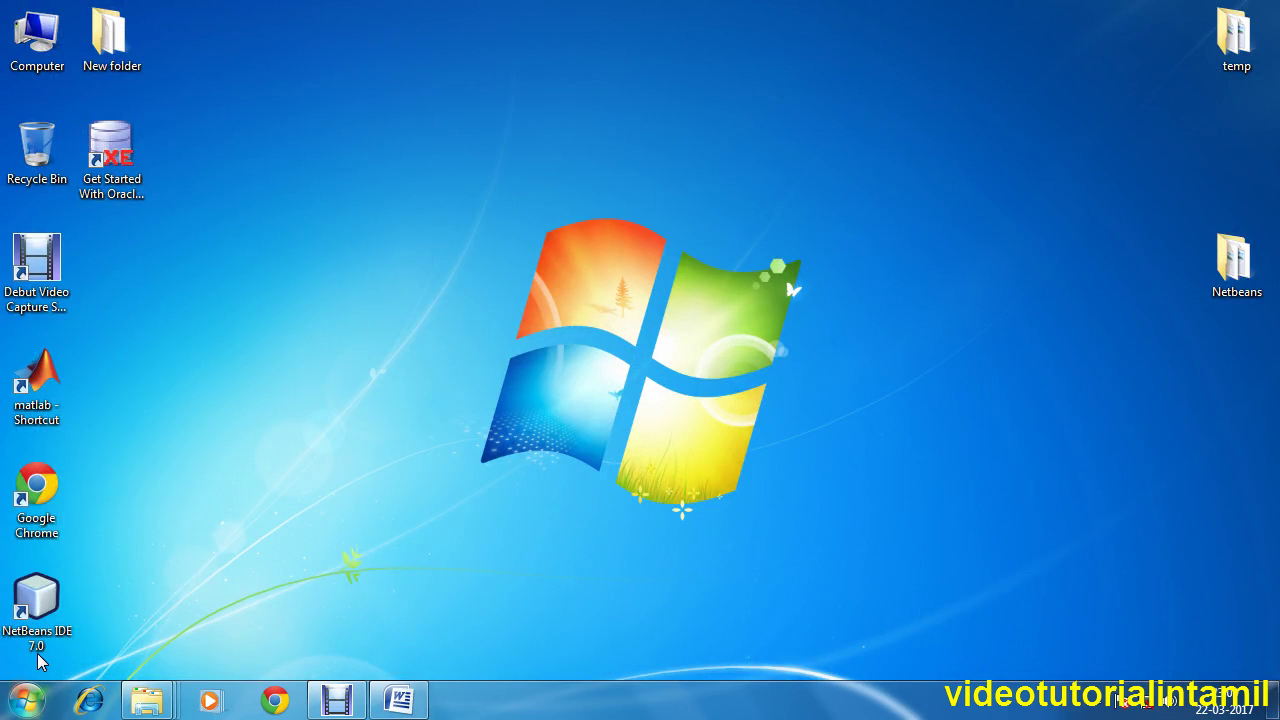
Launch NetBeans IDE 7.0 from its desktop shortcut as administrator, check its open projects, and minimize the window
{"action": "left_click", "coordinate": [50, 643]}
{"action": "right_click", "coordinate": [50, 643]}
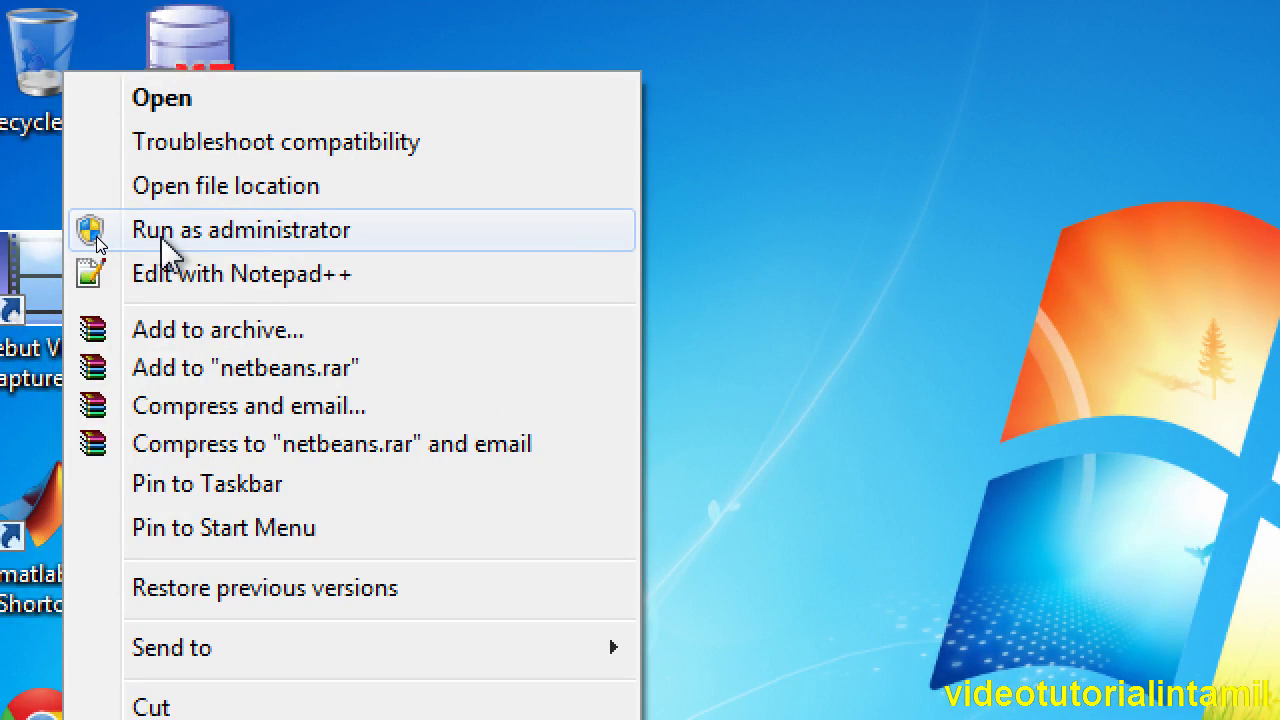
{"action": "left_click", "coordinate": [160, 238]}
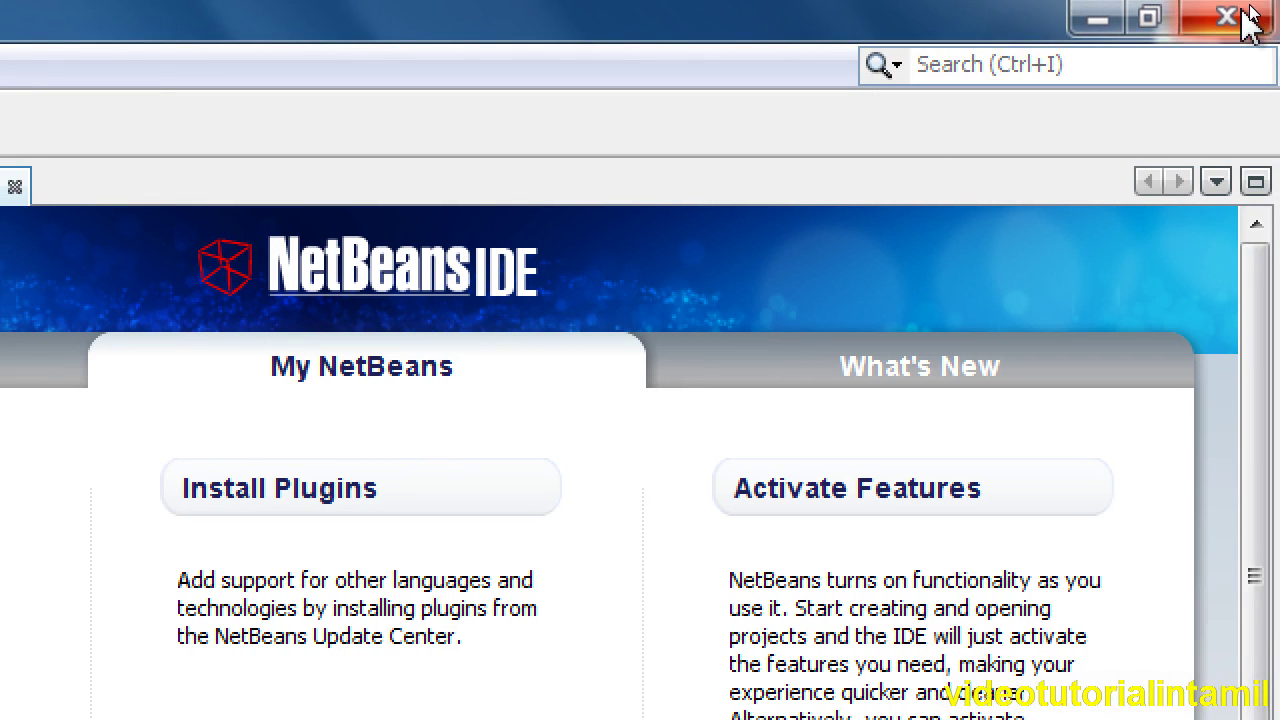
{"action": "left_click", "coordinate": [1099, 20]}
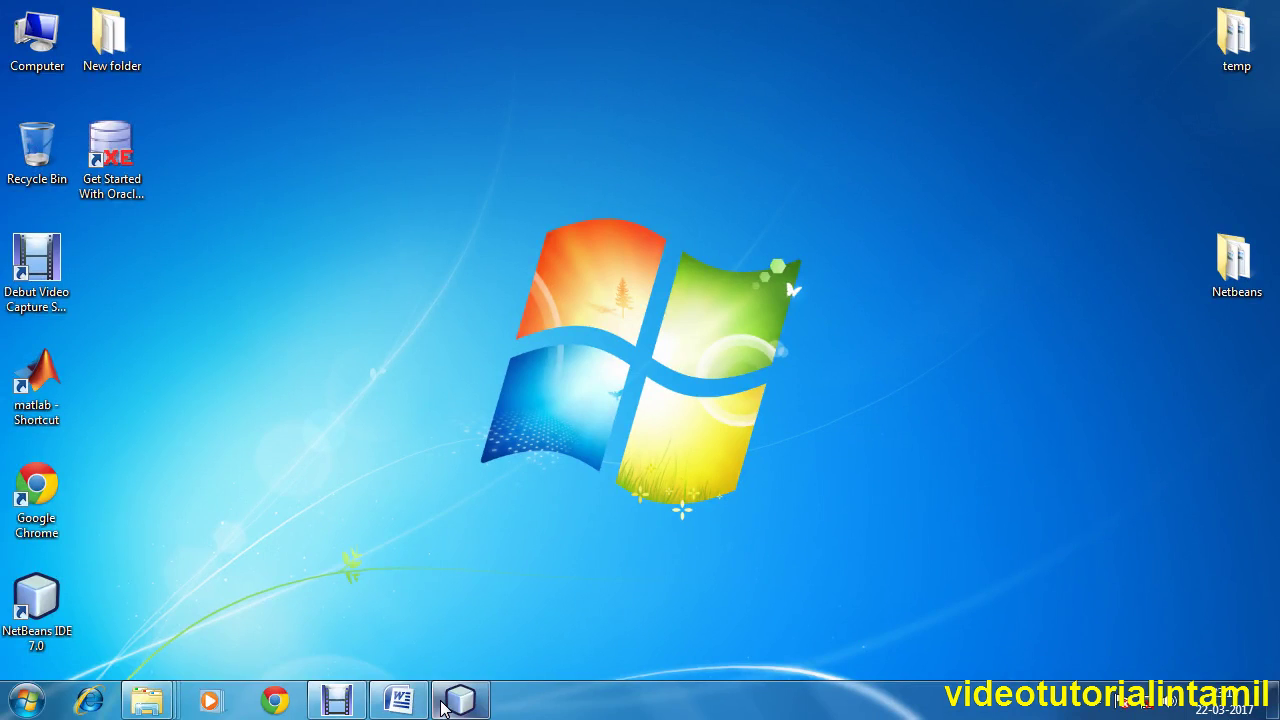
{"action": "left_click", "coordinate": [460, 700]}
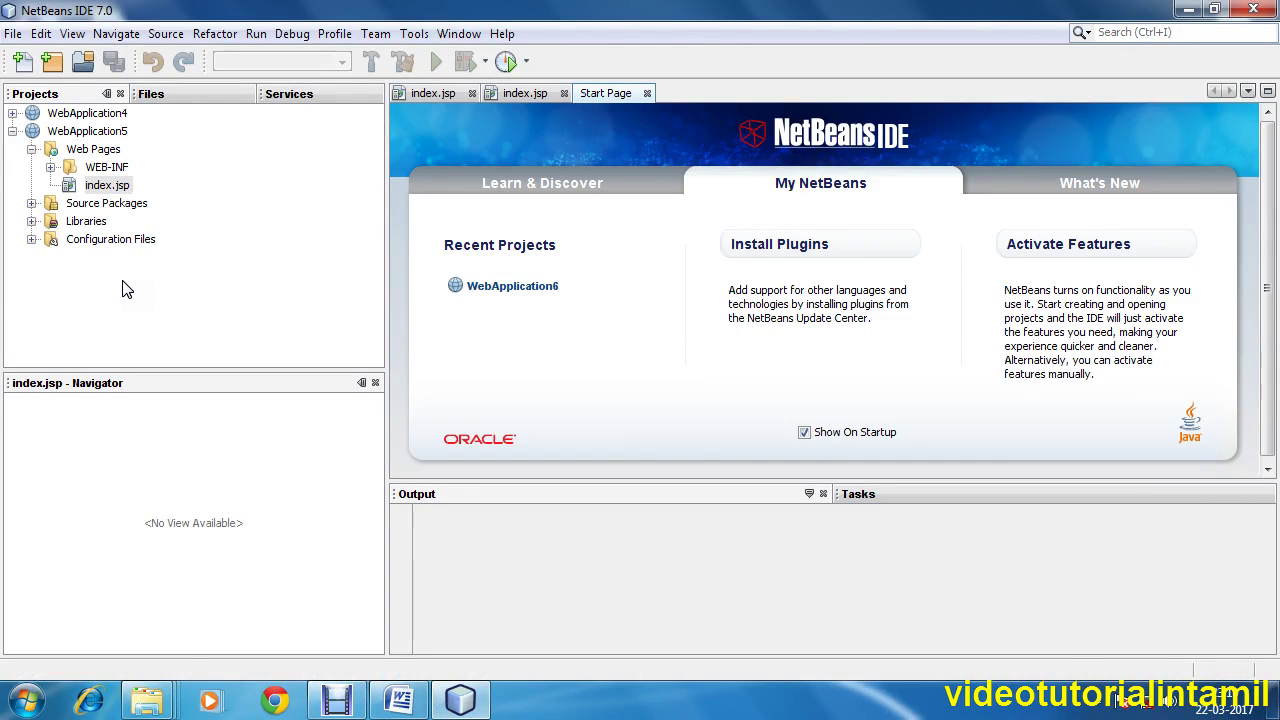
{"action": "left_click", "coordinate": [1189, 9]}
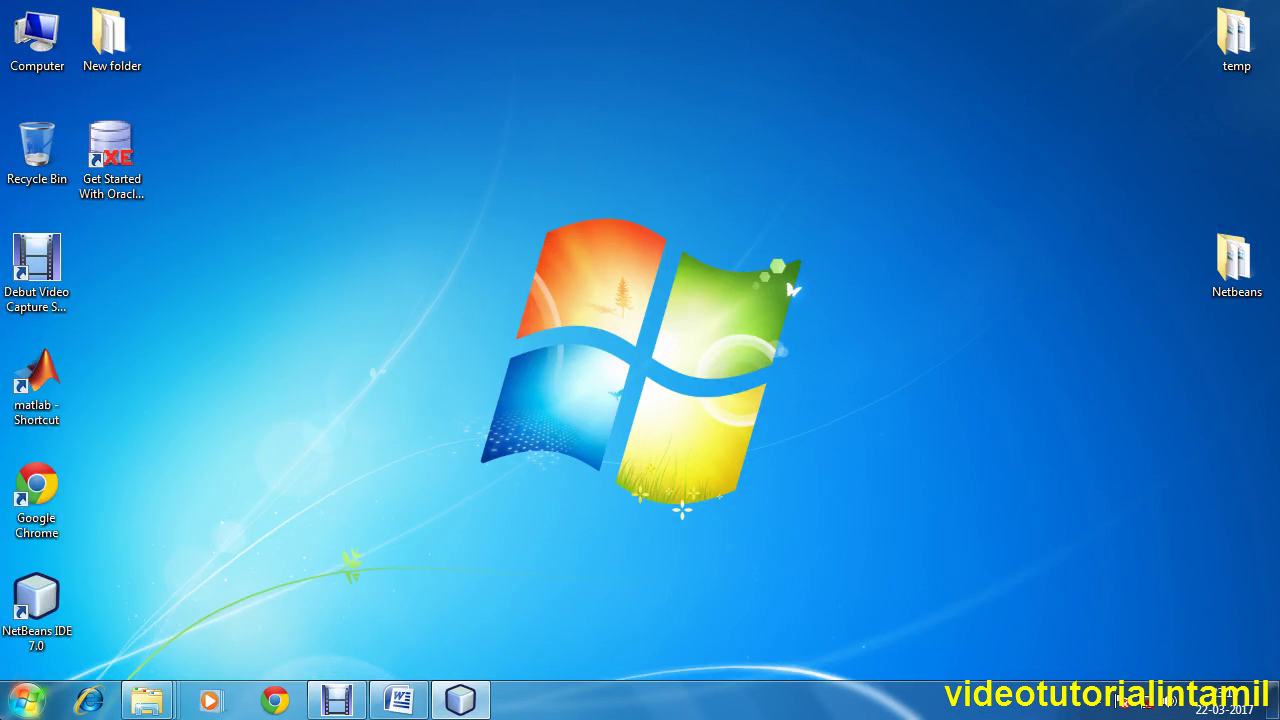
Launch Notepad++ as administrator and minimize its window
{"action": "left_click", "coordinate": [26, 700]}
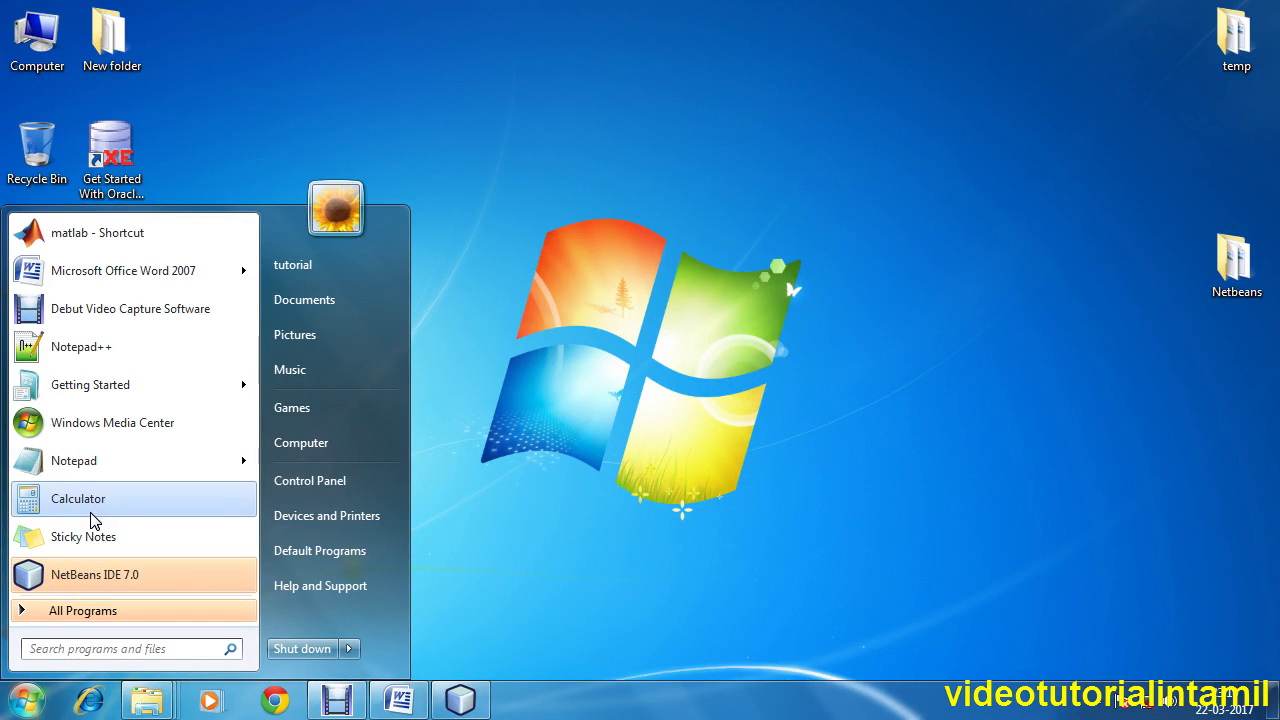
{"action": "right_click", "coordinate": [90, 346]}
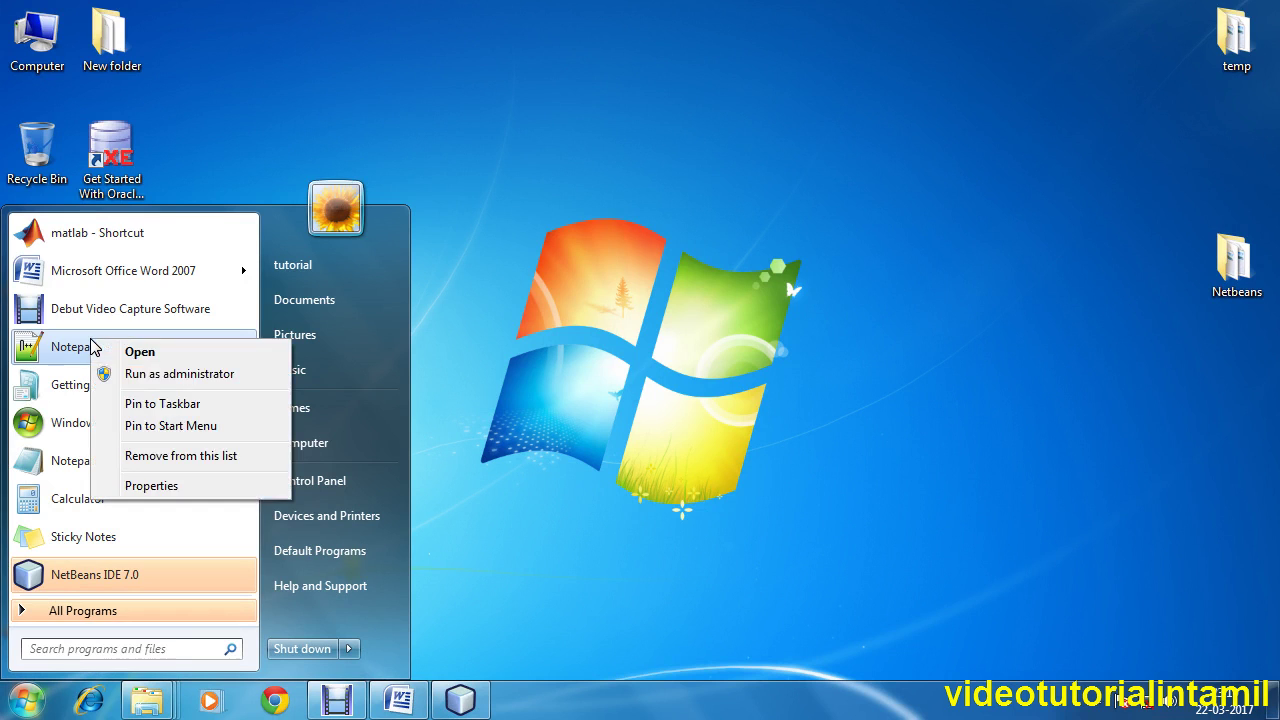
{"action": "left_click", "coordinate": [143, 371]}
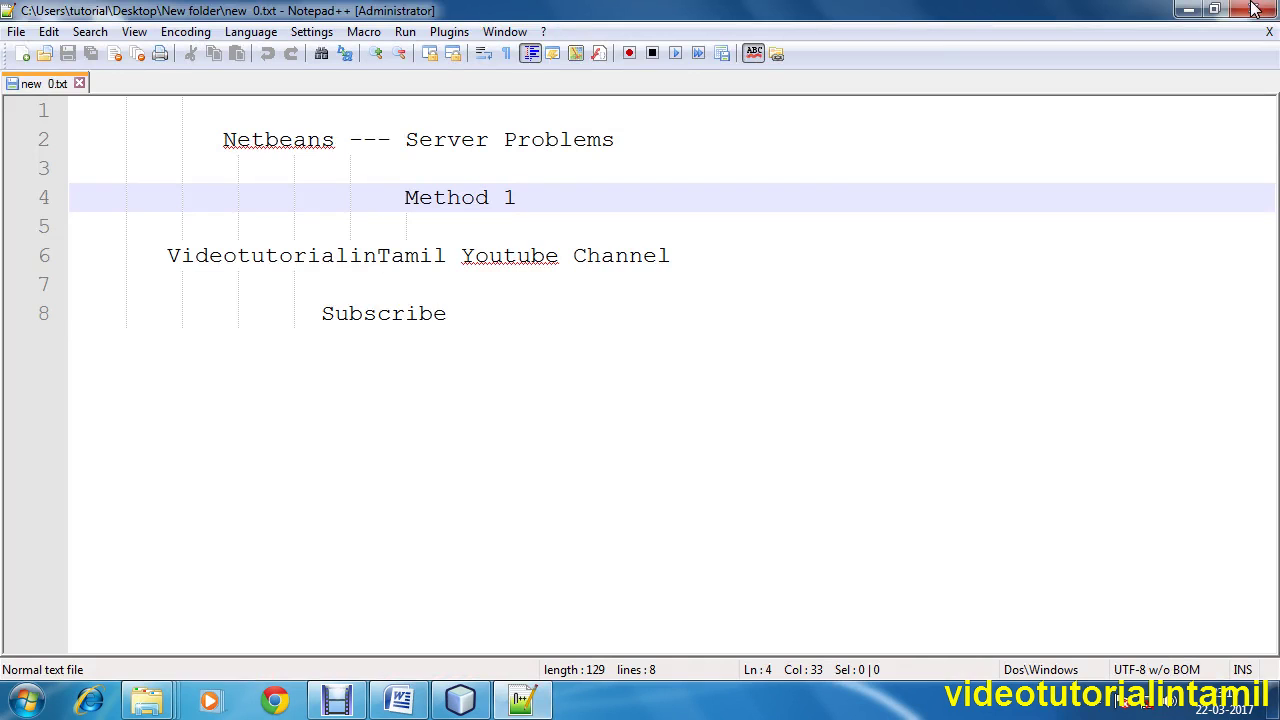
{"action": "left_click", "coordinate": [1190, 10]}
Switch to Notepad++ and browse for a file to open in C:\Program Files\glassfish-3.1
{"action": "mouse_move", "coordinate": [505, 712]}
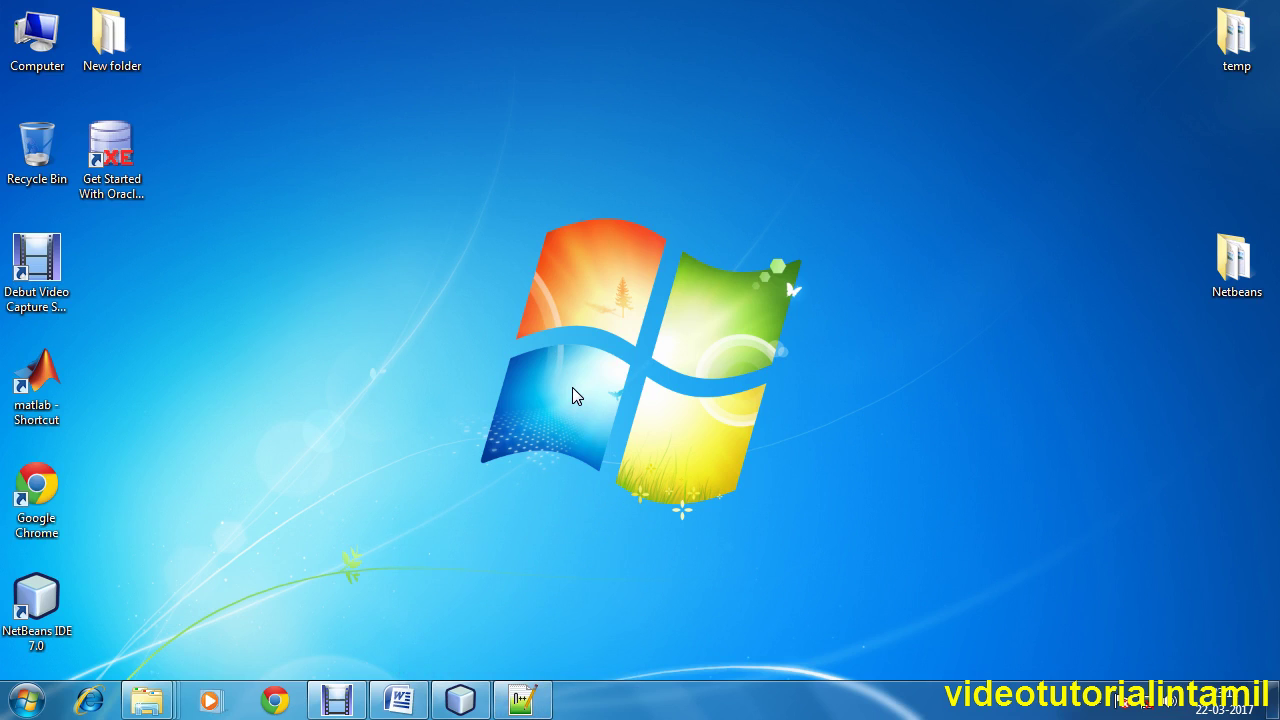
{"action": "left_click", "coordinate": [524, 702]}
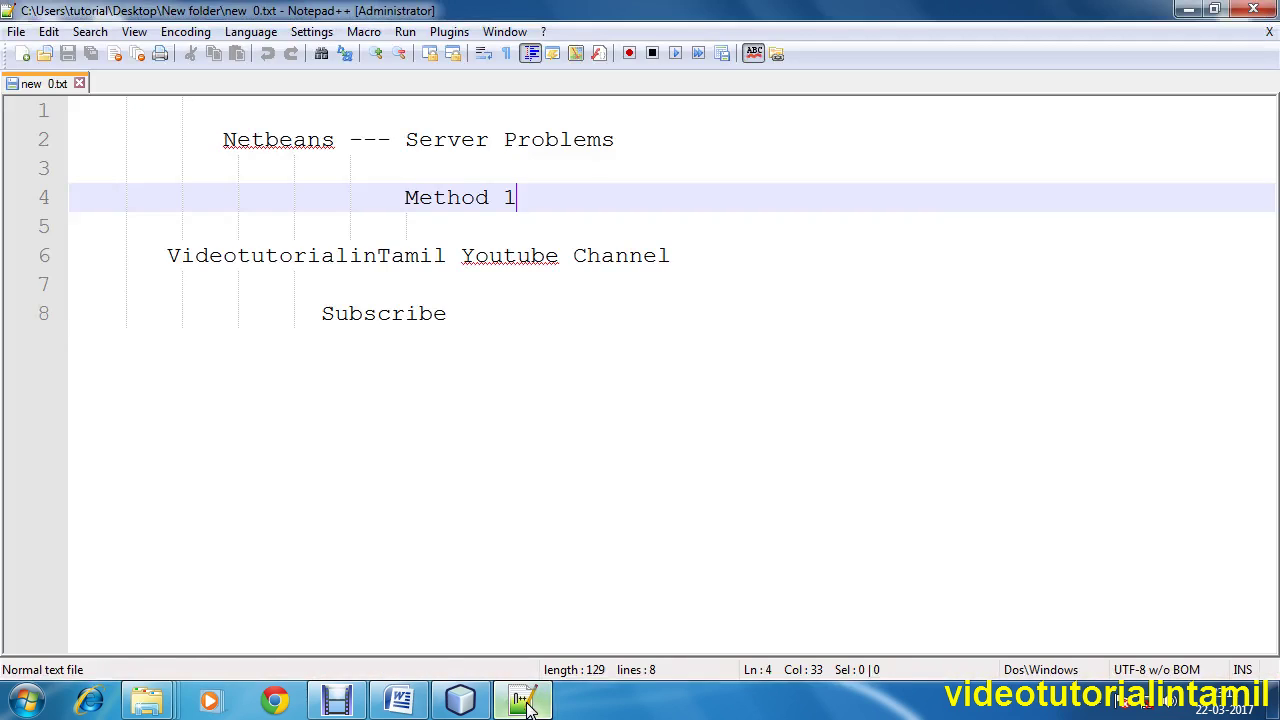
{"action": "left_click", "coordinate": [16, 31]}
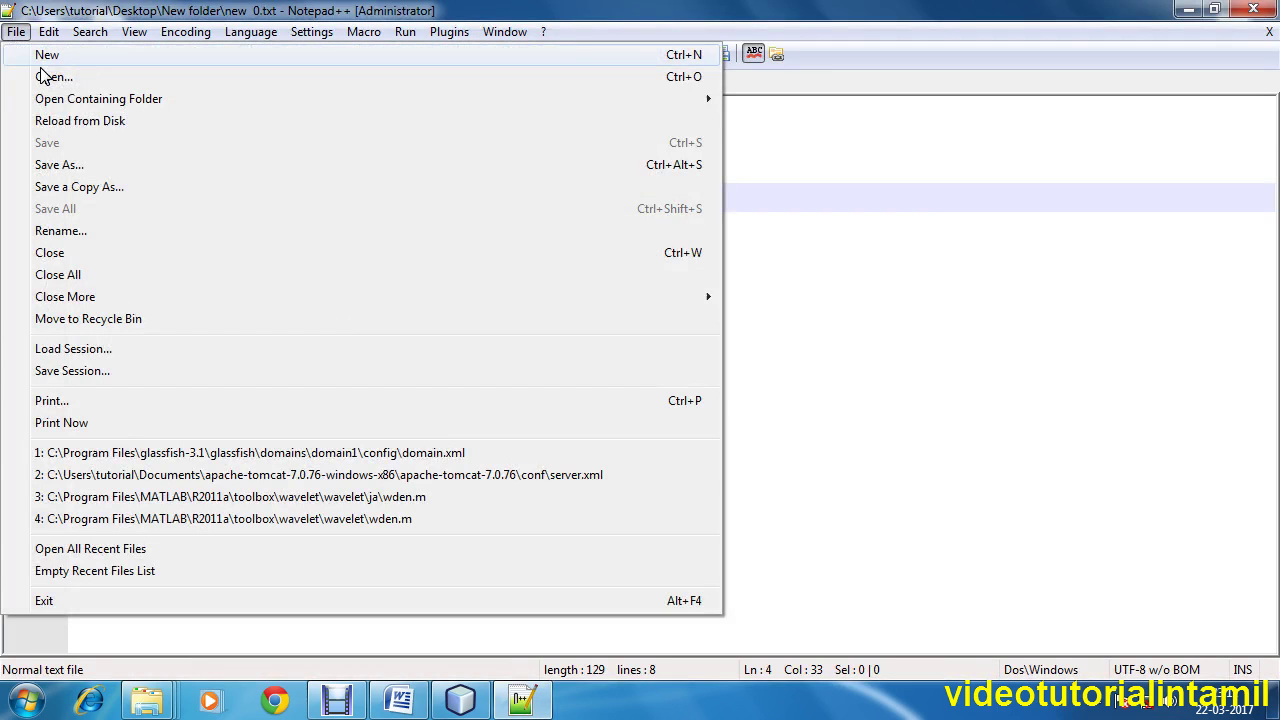
{"action": "left_click", "coordinate": [47, 77]}
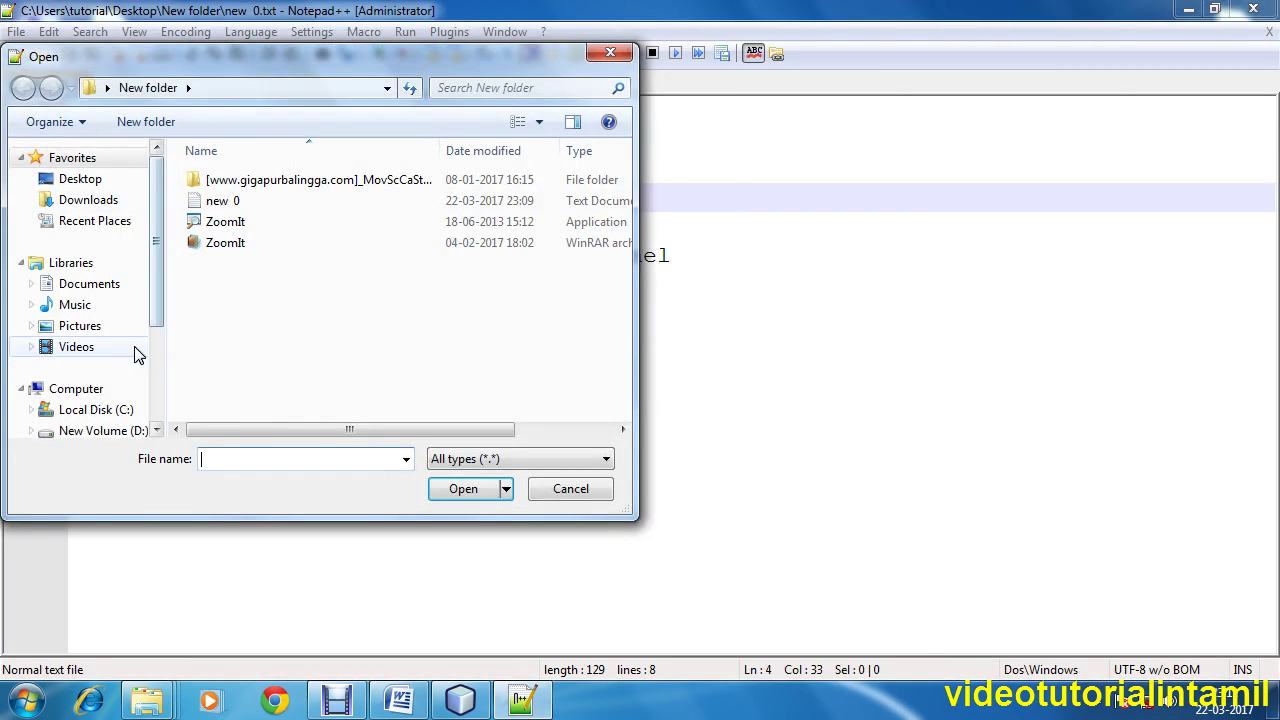
{"action": "left_click", "coordinate": [131, 413]}
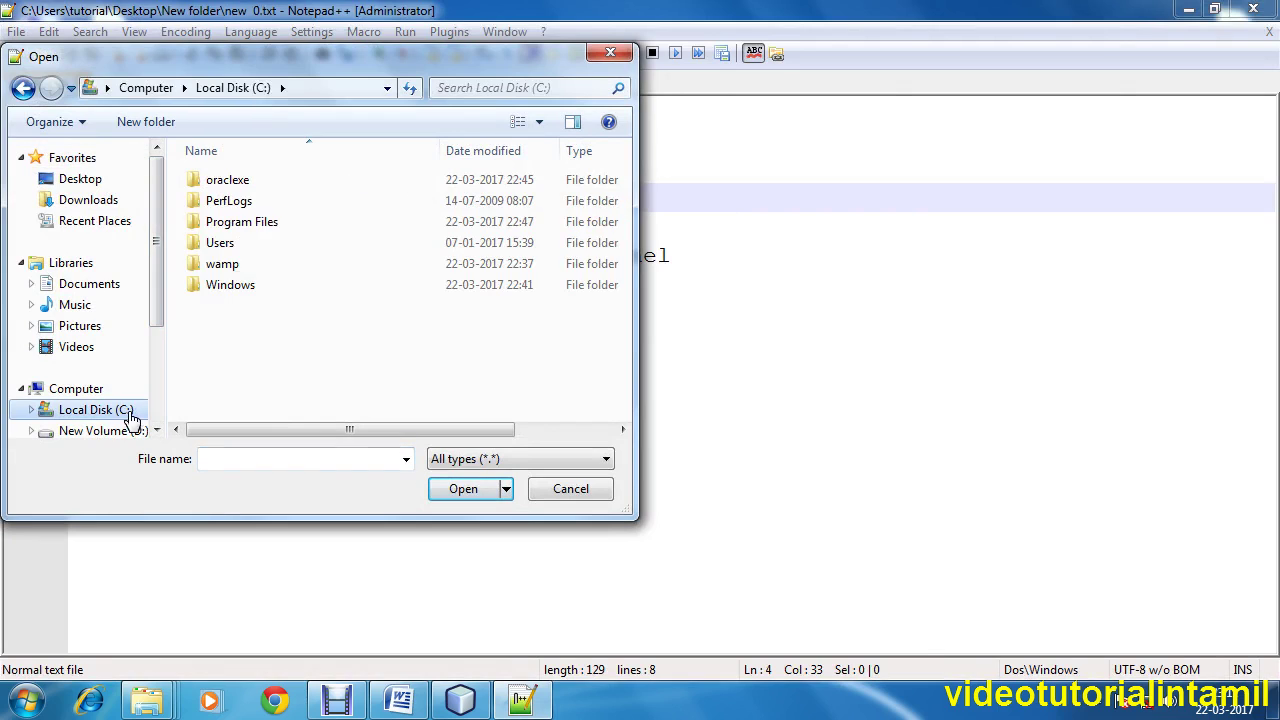
{"action": "double_click", "coordinate": [229, 221]}
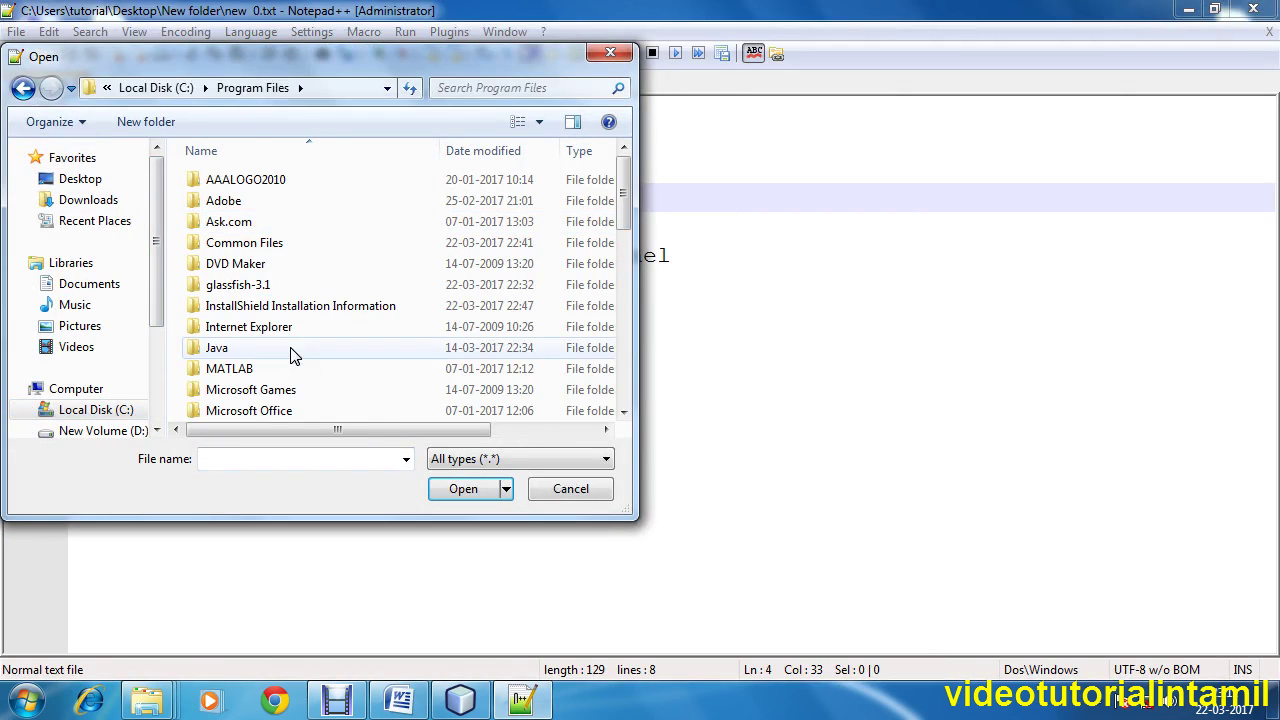
{"action": "left_click", "coordinate": [280, 289]}
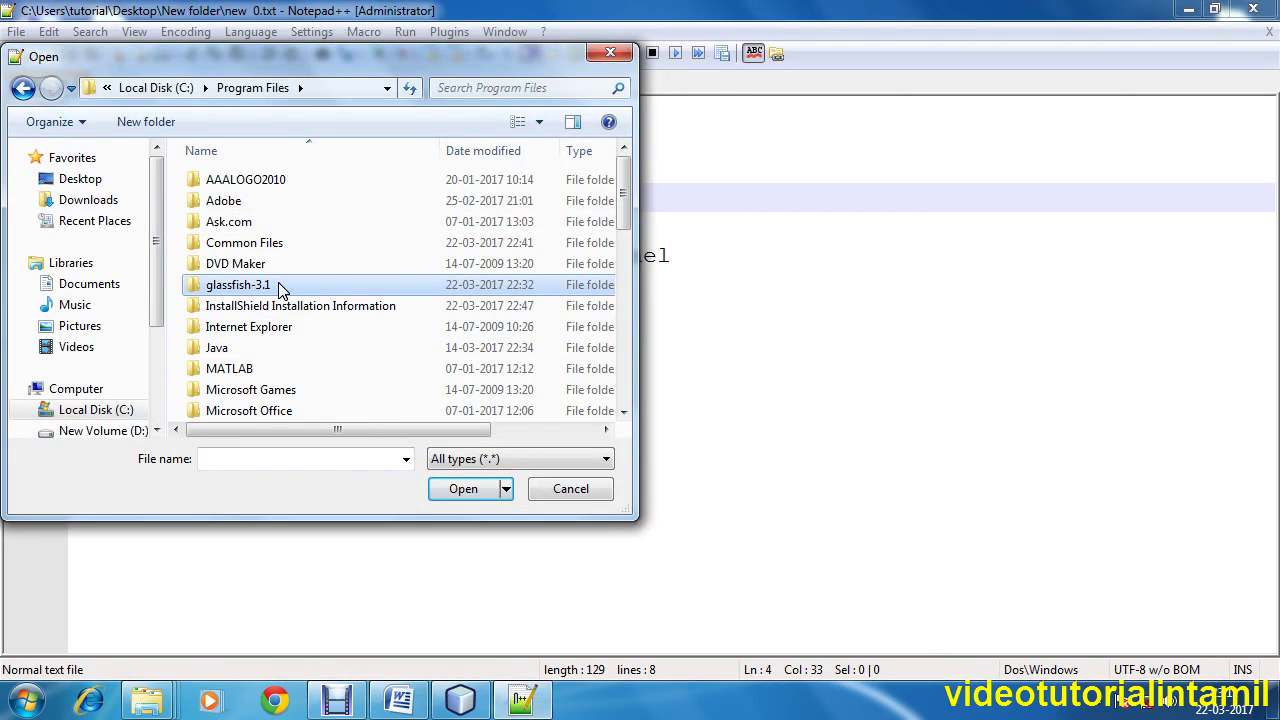
{"action": "left_click", "coordinate": [280, 289]}
{"action": "double_click", "coordinate": [329, 291]}
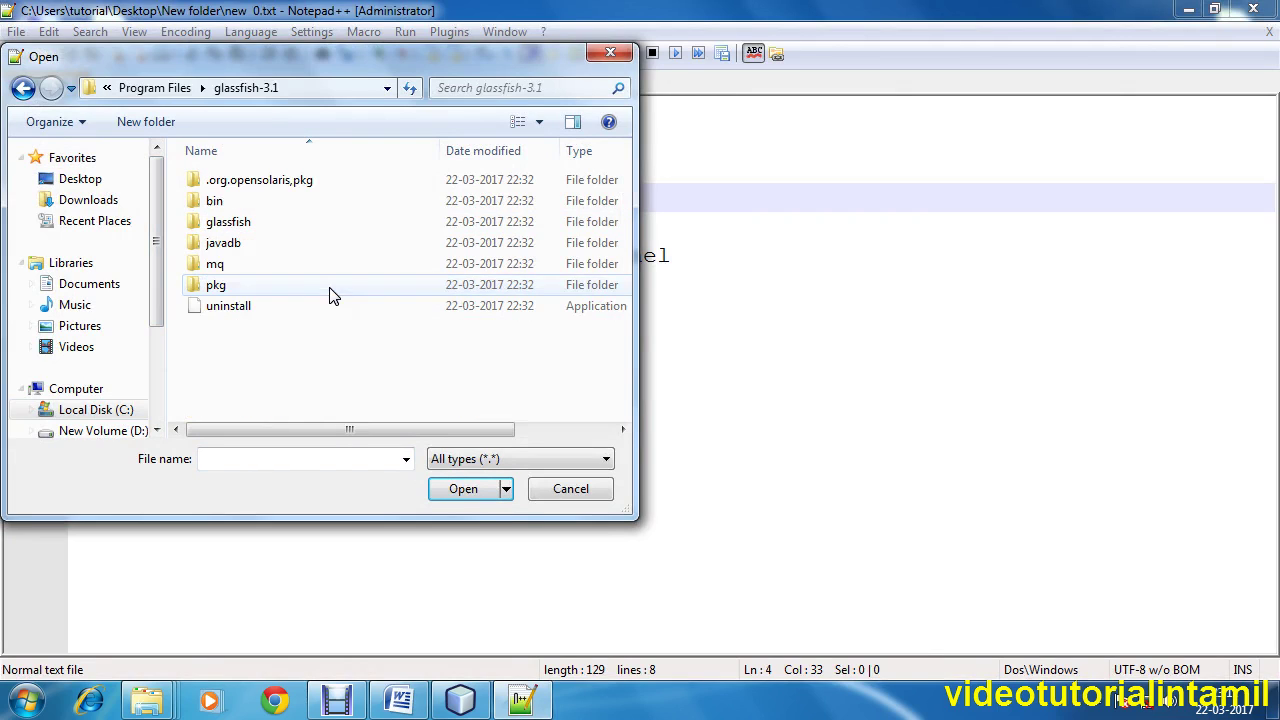
Open the domain XML file from the glassfish\domains\domain1\config folder
{"action": "left_click", "coordinate": [268, 235]}
{"action": "double_click", "coordinate": [268, 235]}
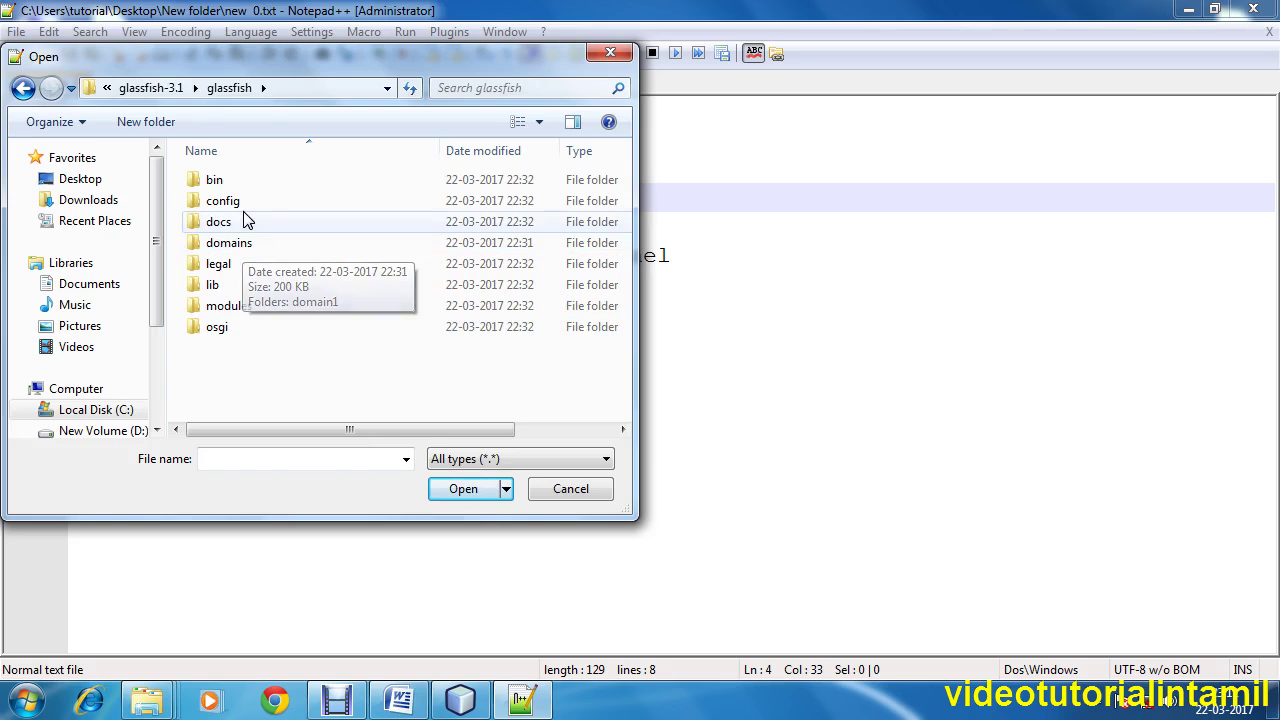
{"action": "left_click", "coordinate": [255, 245]}
{"action": "double_click", "coordinate": [255, 245]}
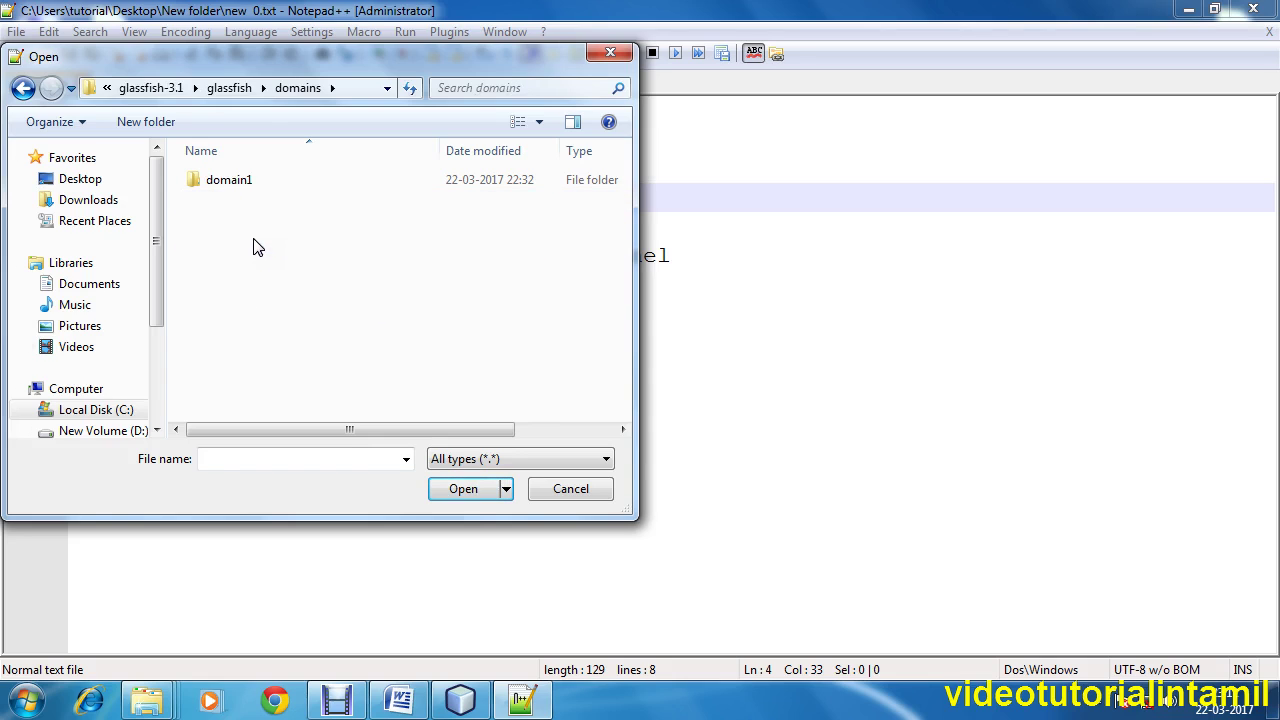
{"action": "left_click", "coordinate": [253, 184]}
{"action": "double_click", "coordinate": [255, 185]}
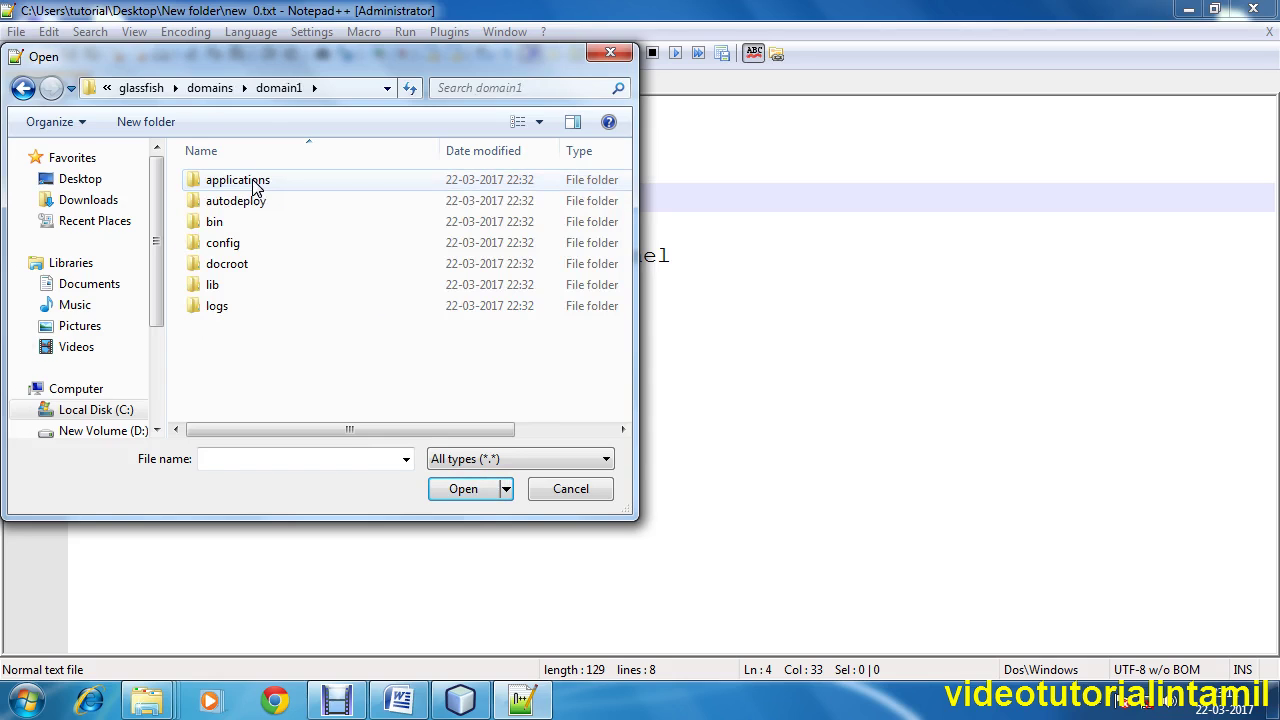
{"action": "left_click", "coordinate": [248, 246]}
{"action": "double_click", "coordinate": [248, 246]}
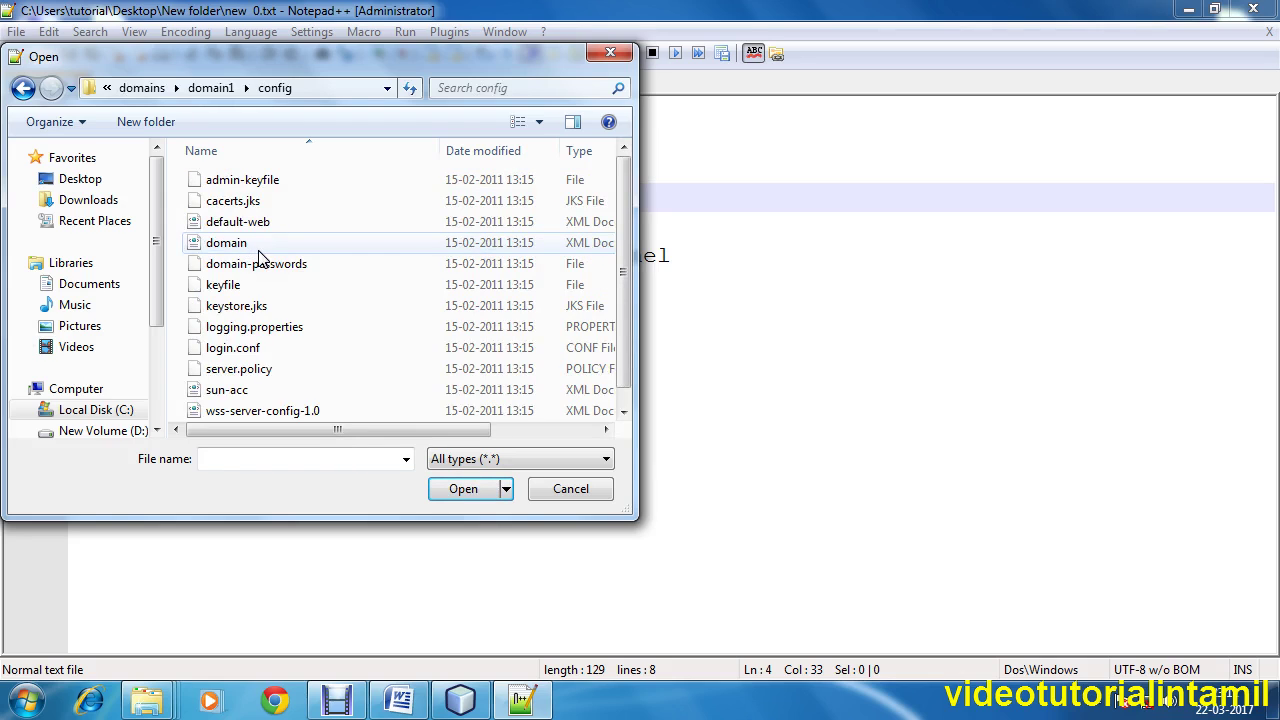
{"action": "left_click", "coordinate": [255, 245]}
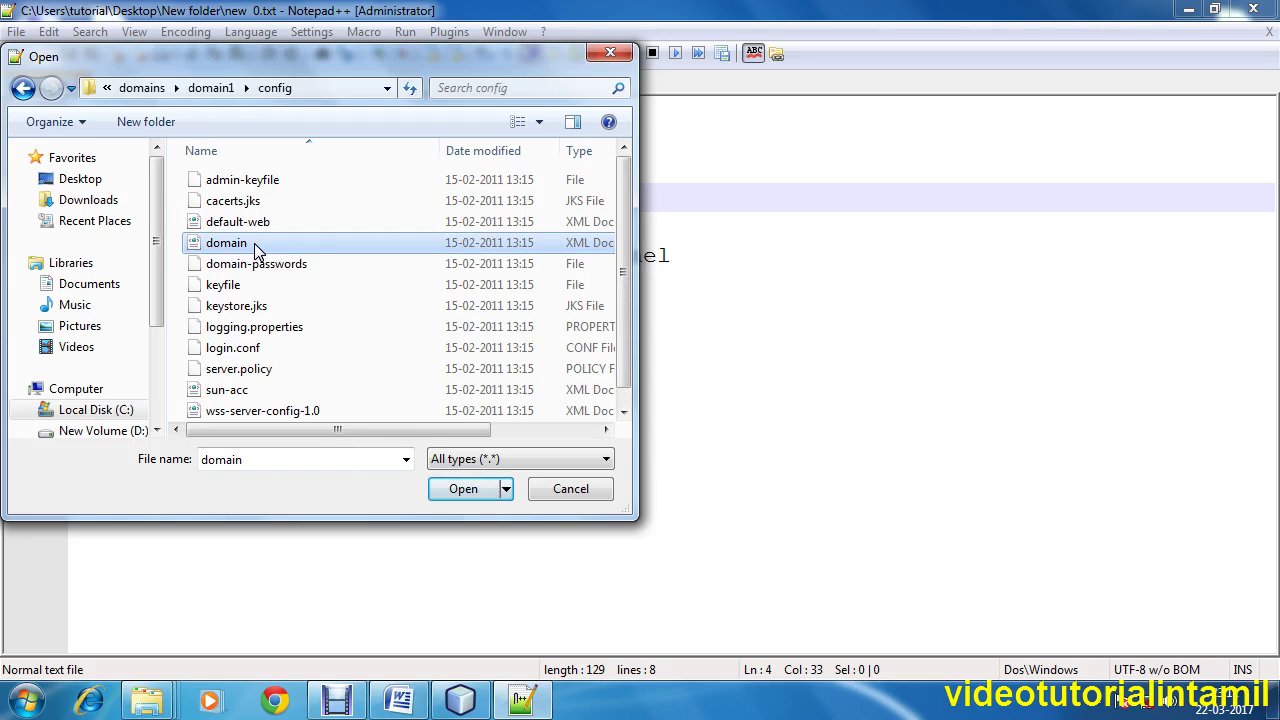
{"action": "left_click", "coordinate": [462, 488]}
{"action": "left_click", "coordinate": [470, 449]}
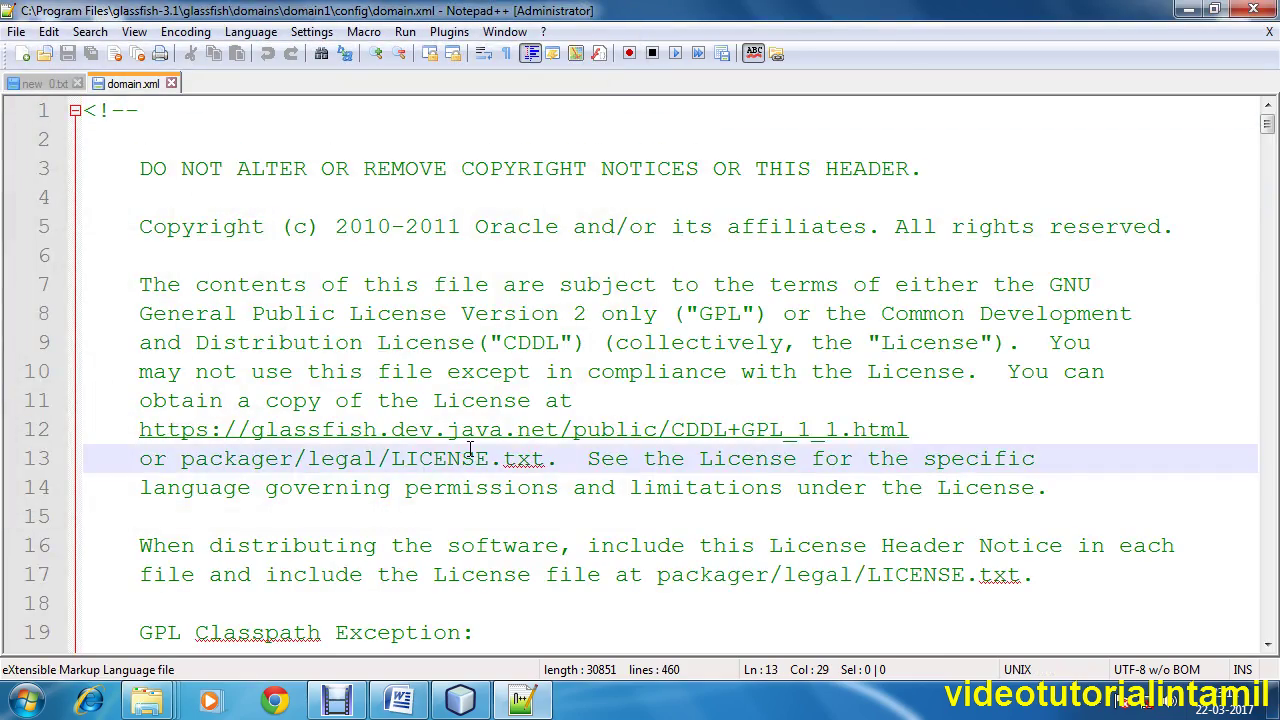
Find port 8080 in domain.xml, set the http-listener-1 network listener's port to 9999, and save the file
{"action": "scroll", "coordinate": [470, 449], "scroll_direction": "down", "scroll_amount": 19}
{"action": "scroll", "coordinate": [470, 449], "scroll_direction": "down", "scroll_amount": 5}
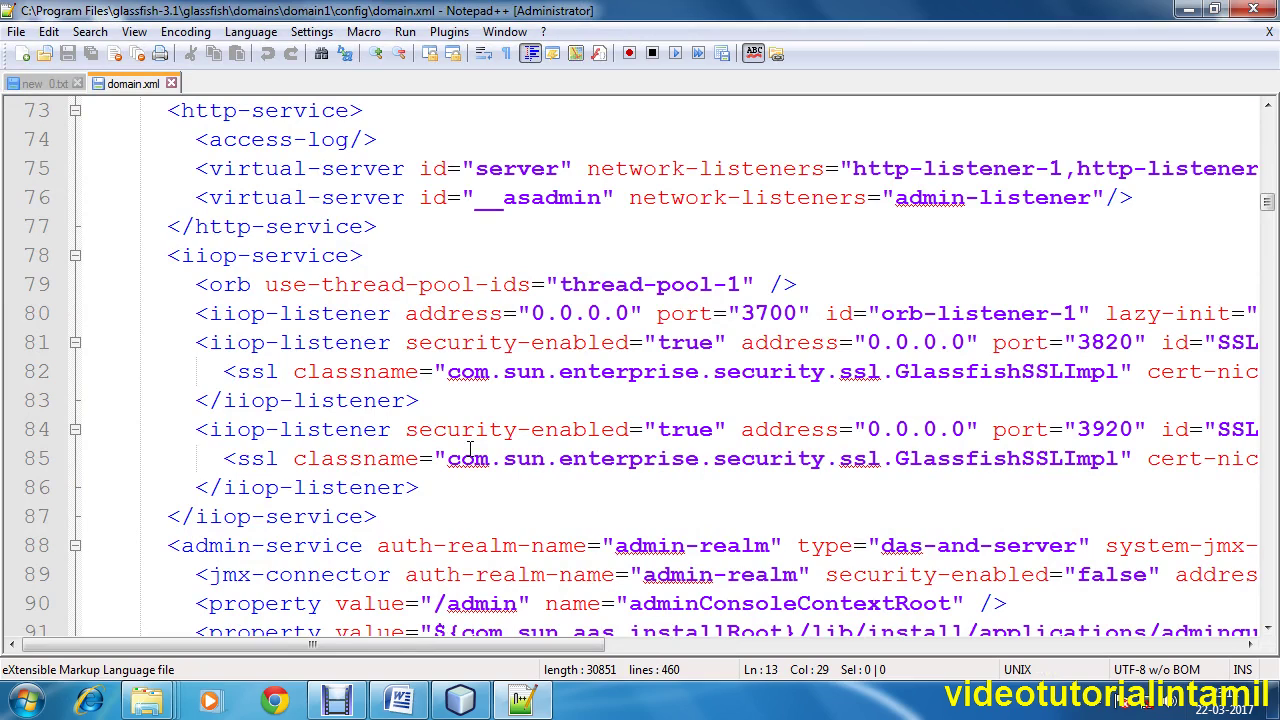
{"action": "key", "text": "ctrl+f"}
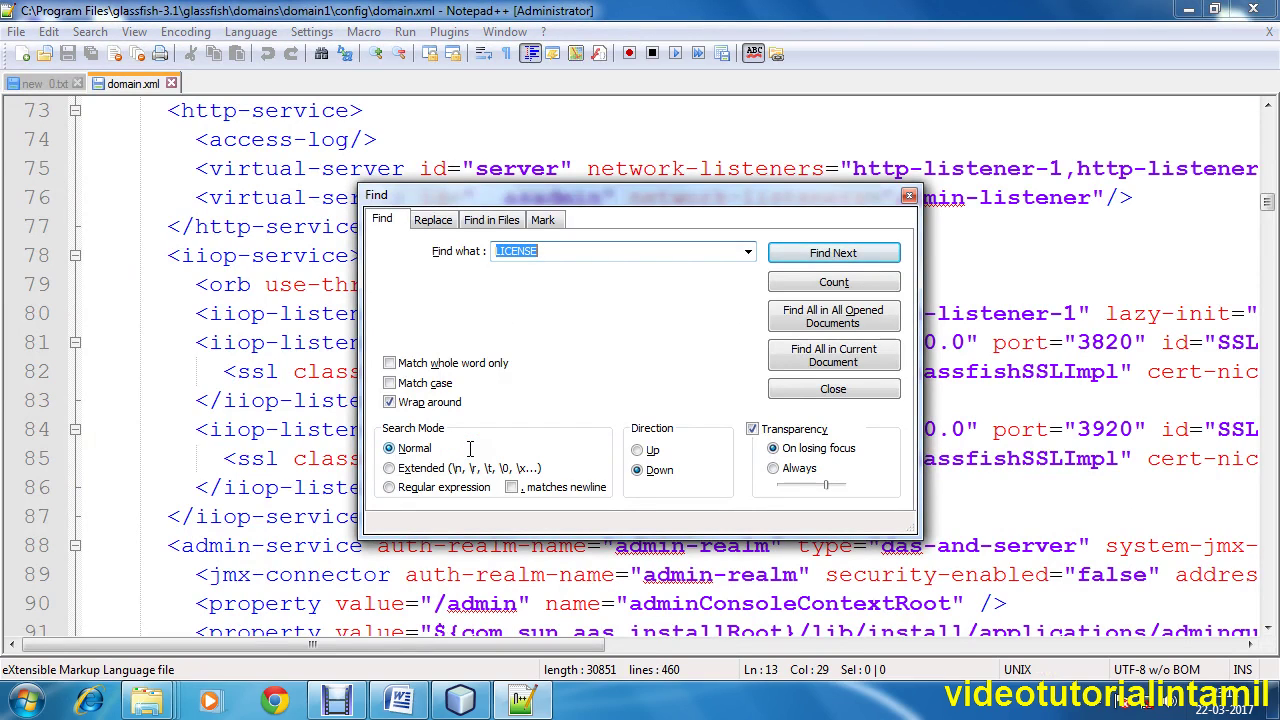
{"action": "type", "text": "8080"}
{"action": "left_click", "coordinate": [860, 253]}
{"action": "left_click", "coordinate": [910, 196]}
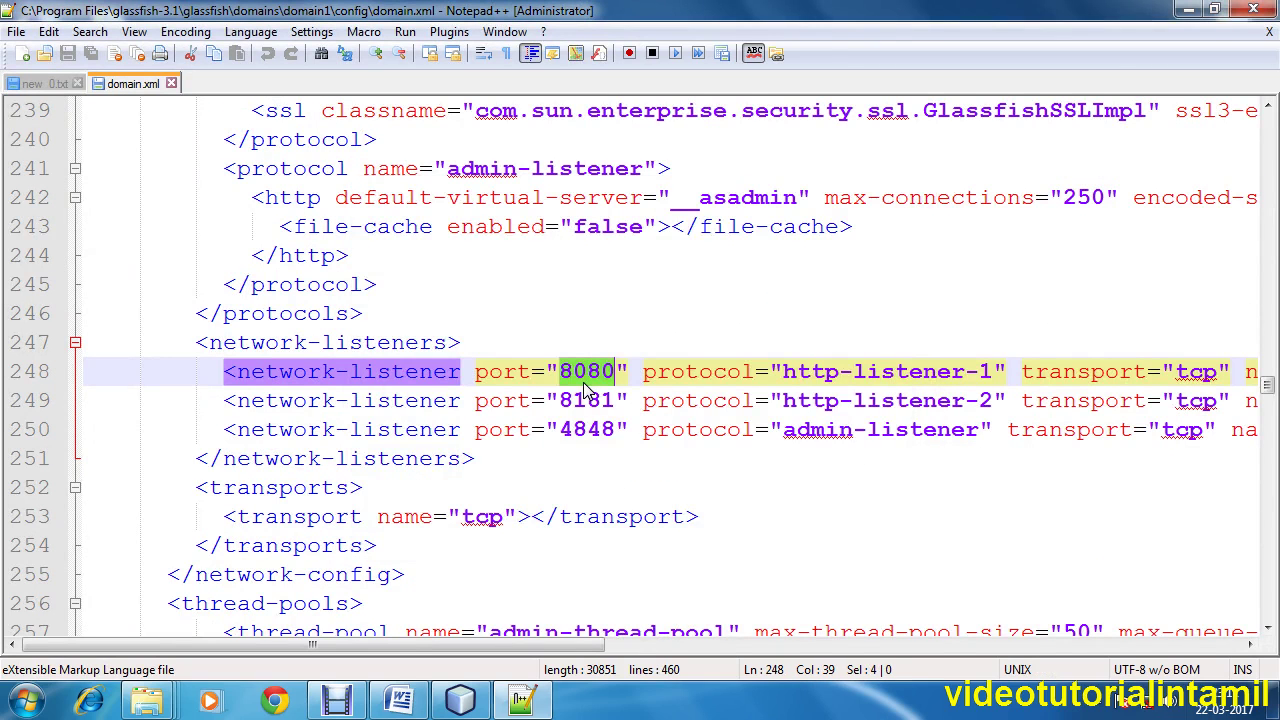
{"action": "left_click_drag", "start_coordinate": [614, 372], "coordinate": [562, 372]}
{"action": "type", "text": "9999"}
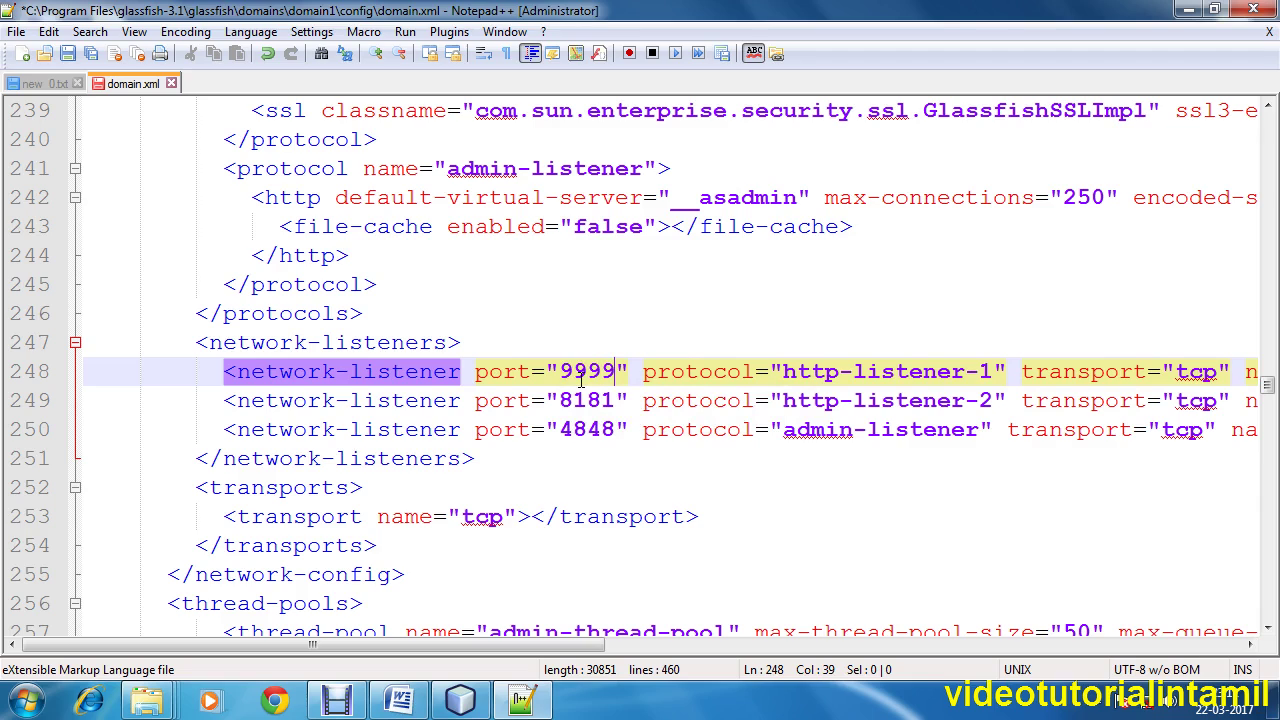
{"action": "left_click_drag", "start_coordinate": [614, 371], "coordinate": [580, 372]}
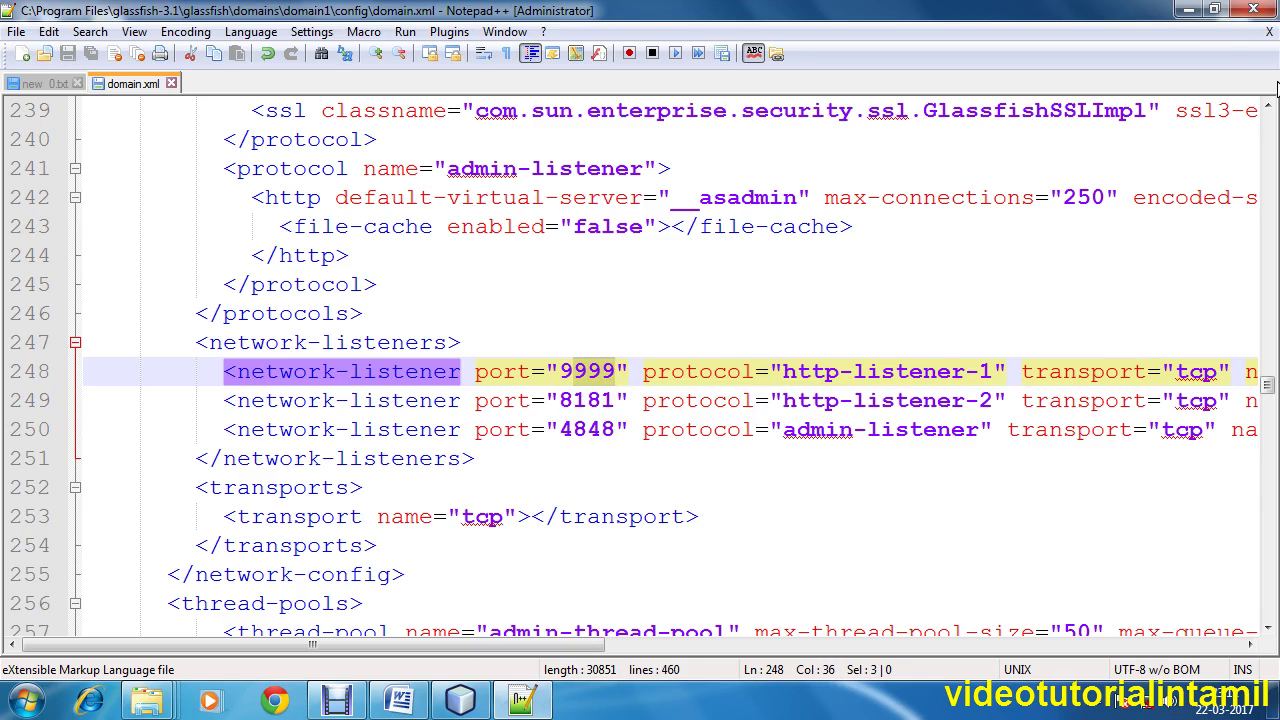
{"action": "left_click", "coordinate": [1188, 10]}
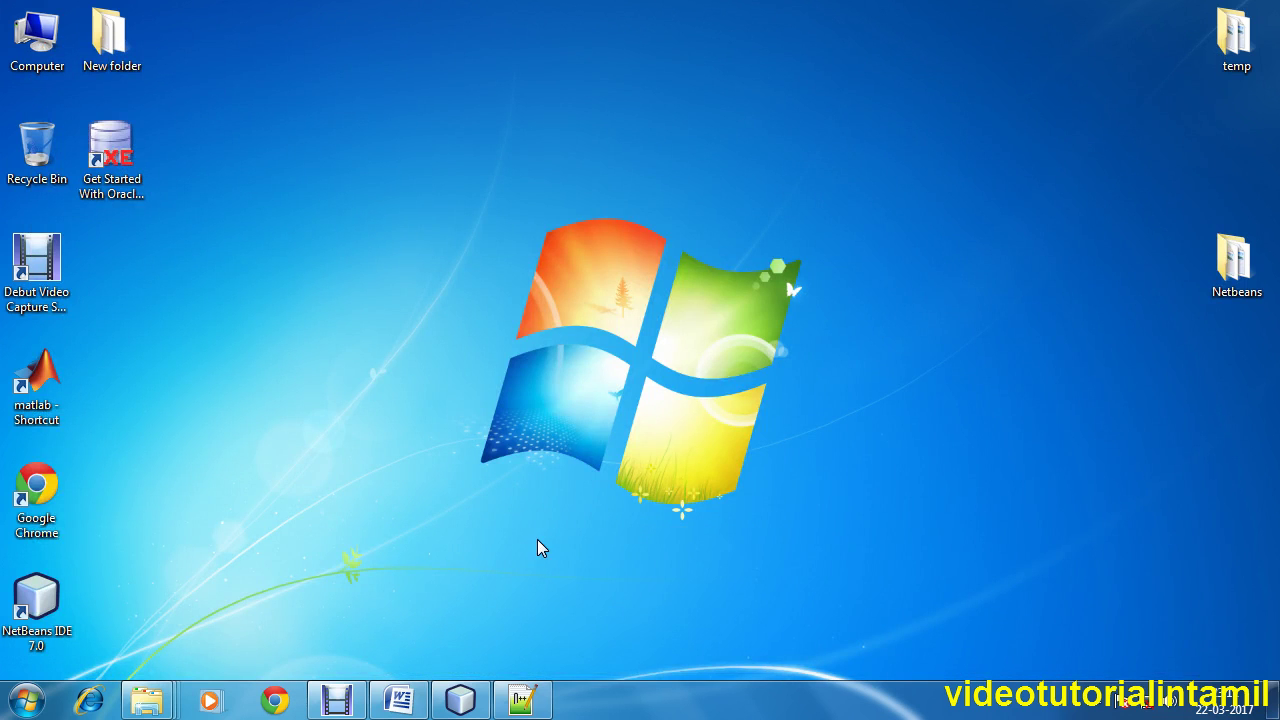
Switch to NetBeans and remove GlassFish Server 3.1 from the registered servers
{"action": "left_click", "coordinate": [485, 700]}
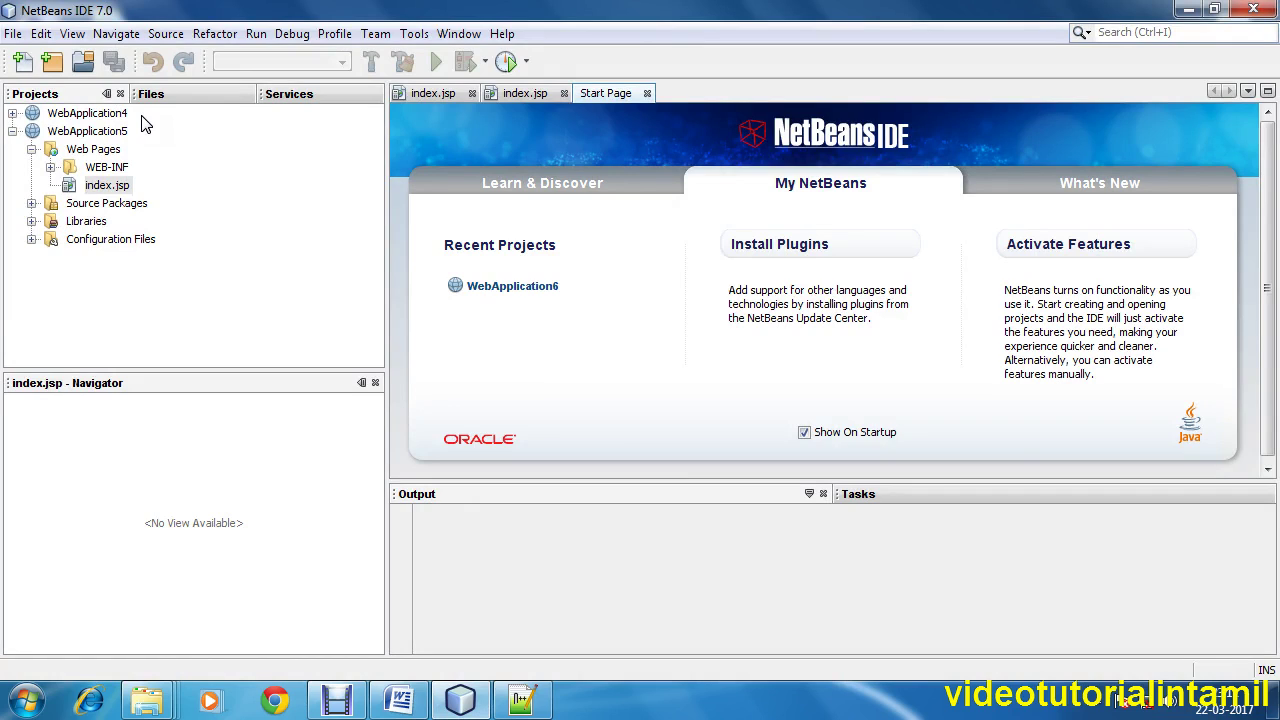
{"action": "left_click", "coordinate": [416, 36]}
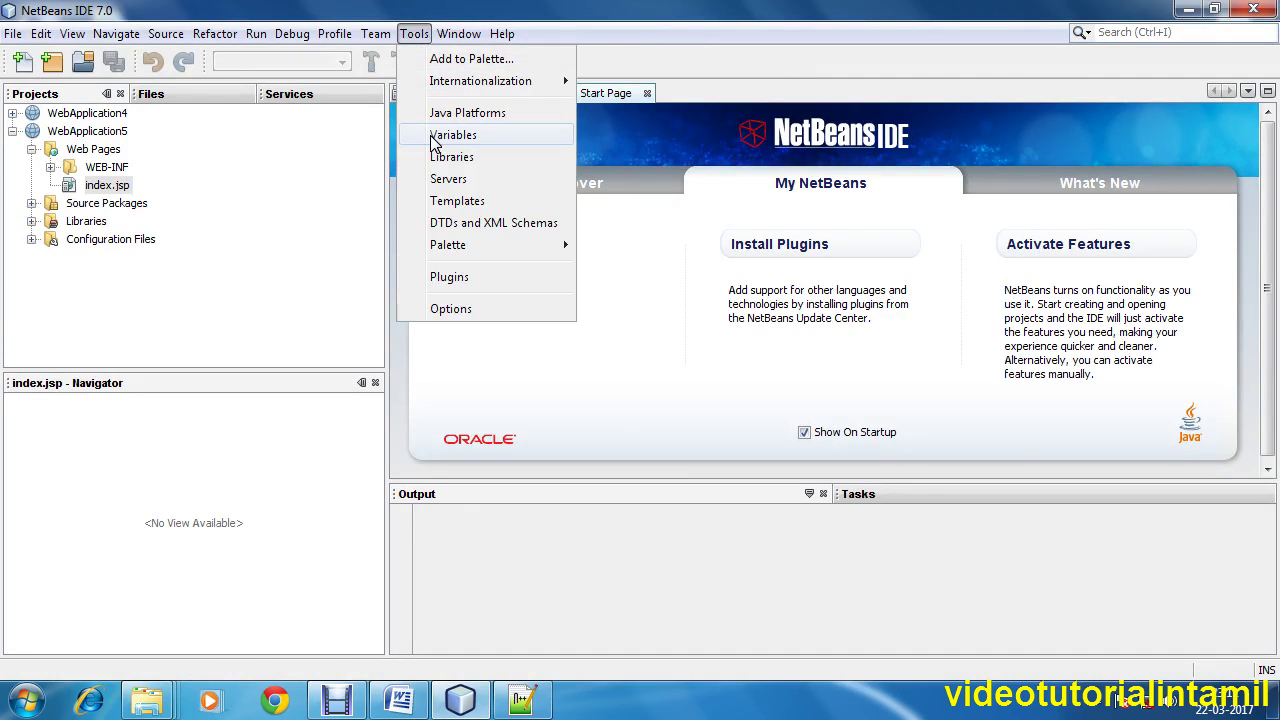
{"action": "mouse_move", "coordinate": [390, 38]}
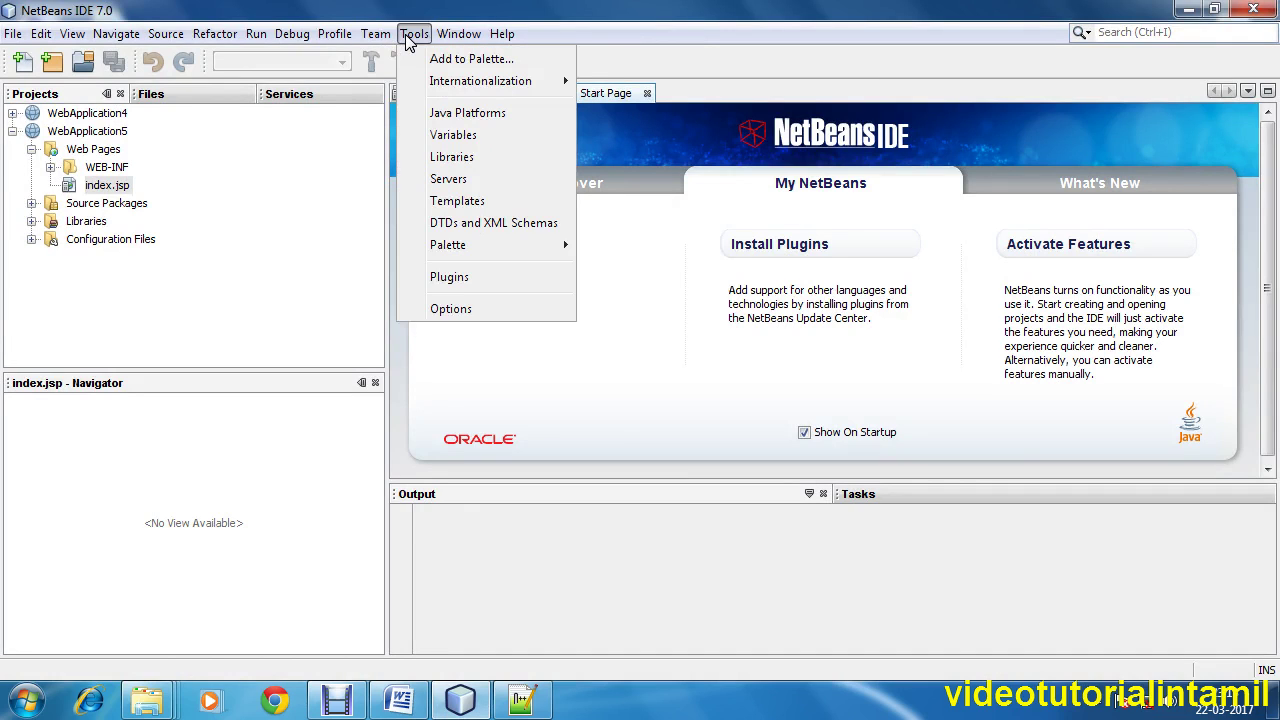
{"action": "left_click", "coordinate": [412, 36]}
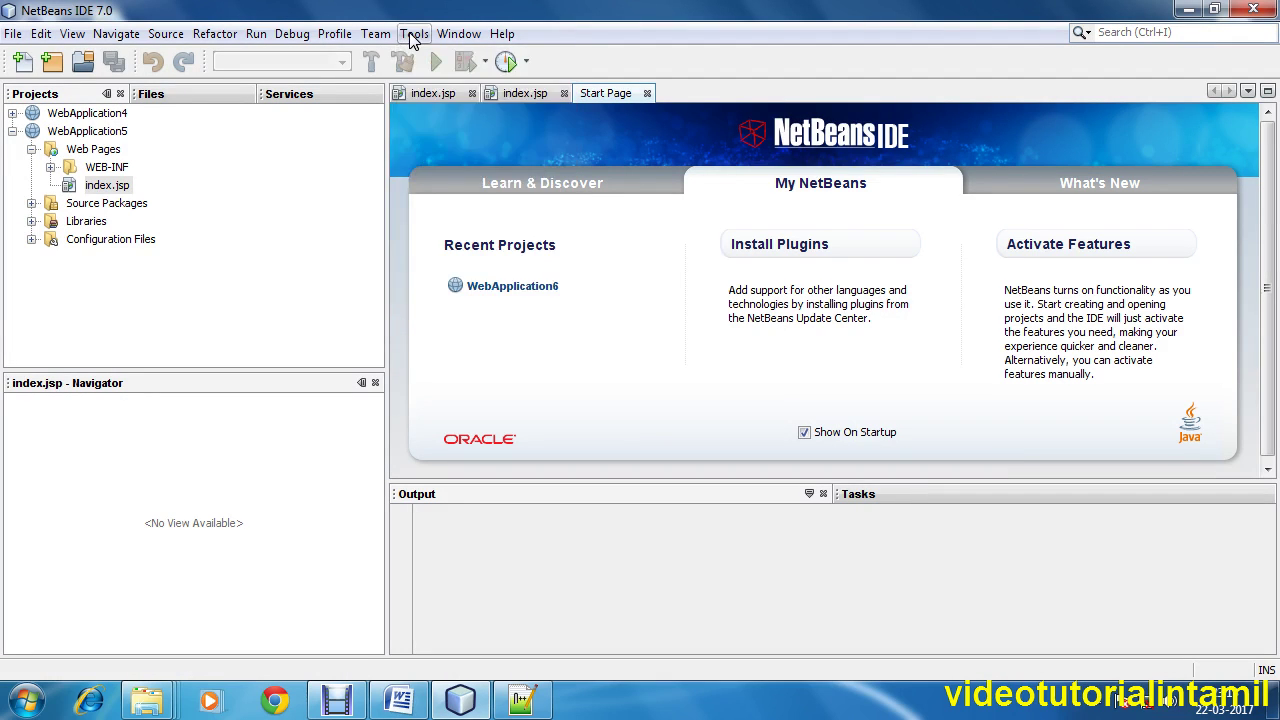
{"action": "left_click", "coordinate": [414, 36]}
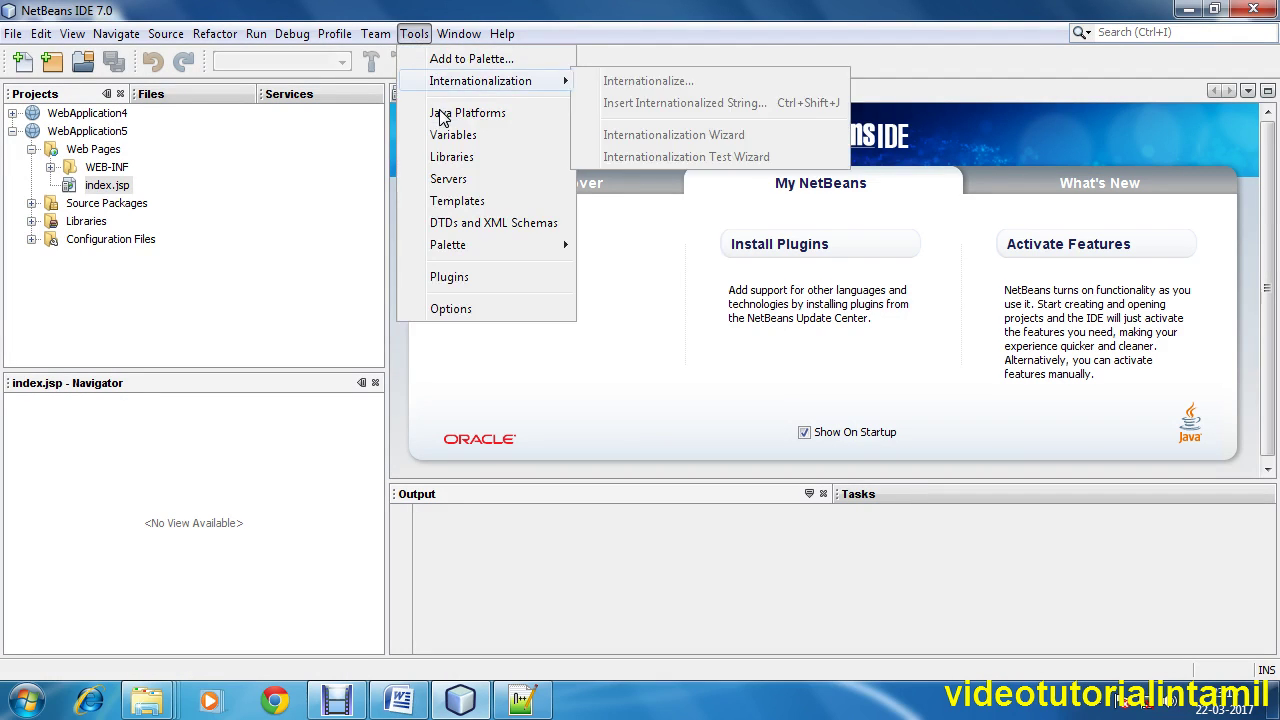
{"action": "left_click", "coordinate": [462, 186]}
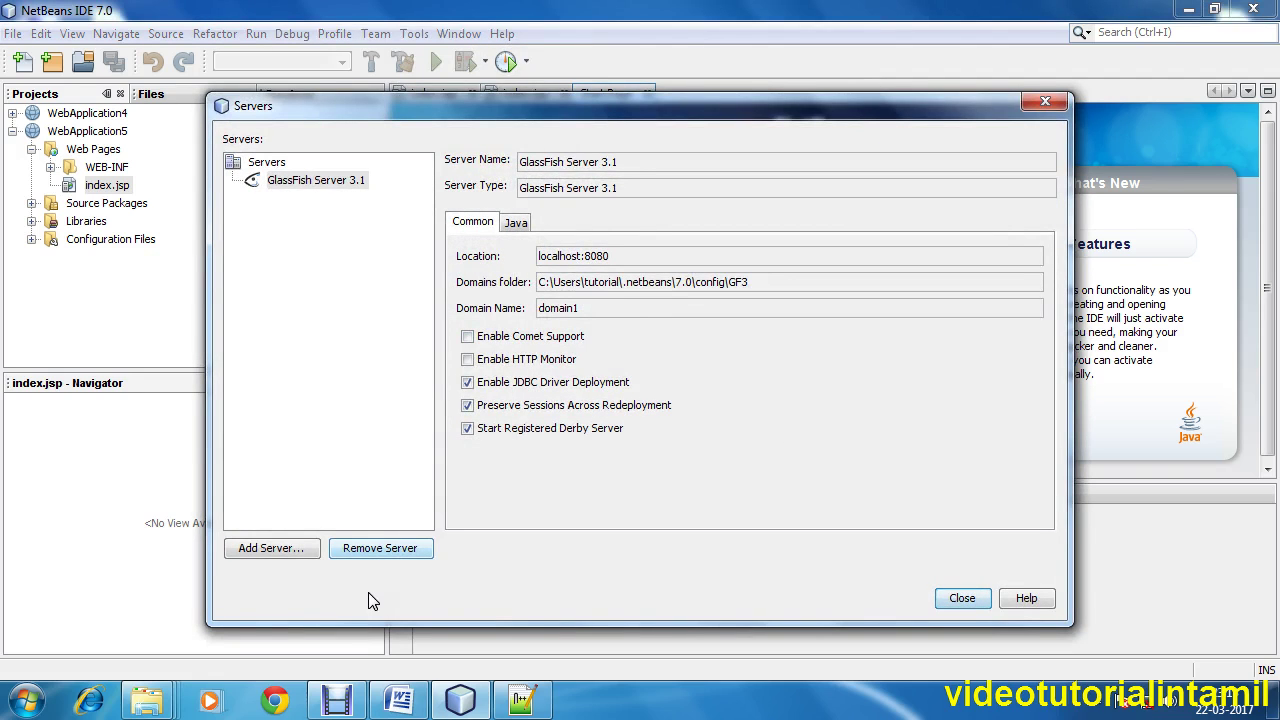
{"action": "left_click", "coordinate": [381, 552]}
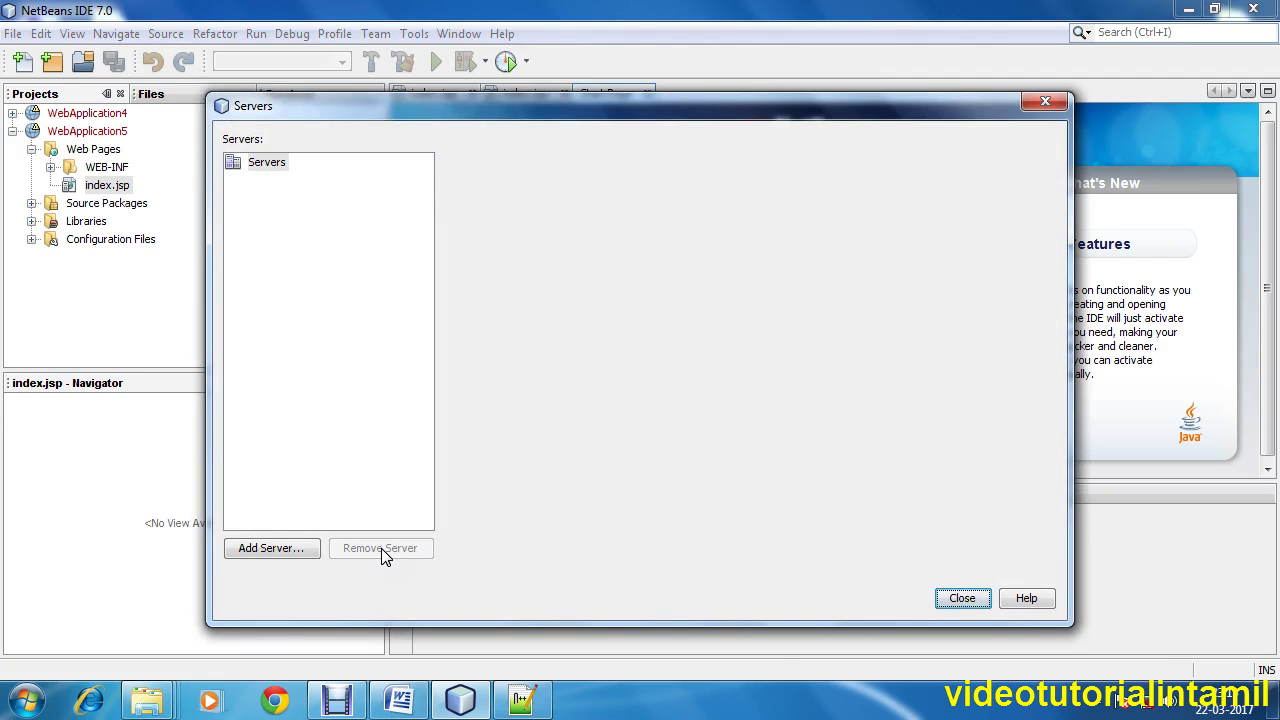
{"action": "left_click", "coordinate": [962, 598]}
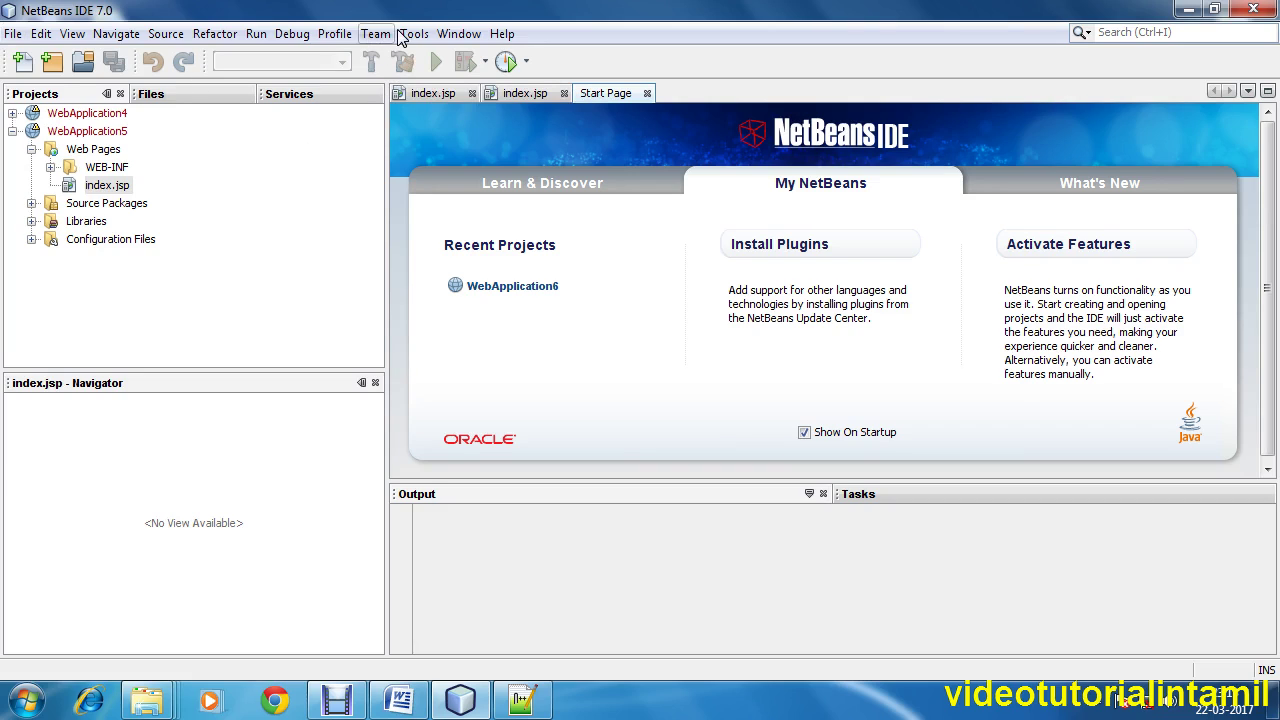
Start a new Java Web application project with the name WebApplication7 and proceed to its server settings
{"action": "left_click", "coordinate": [13, 34]}
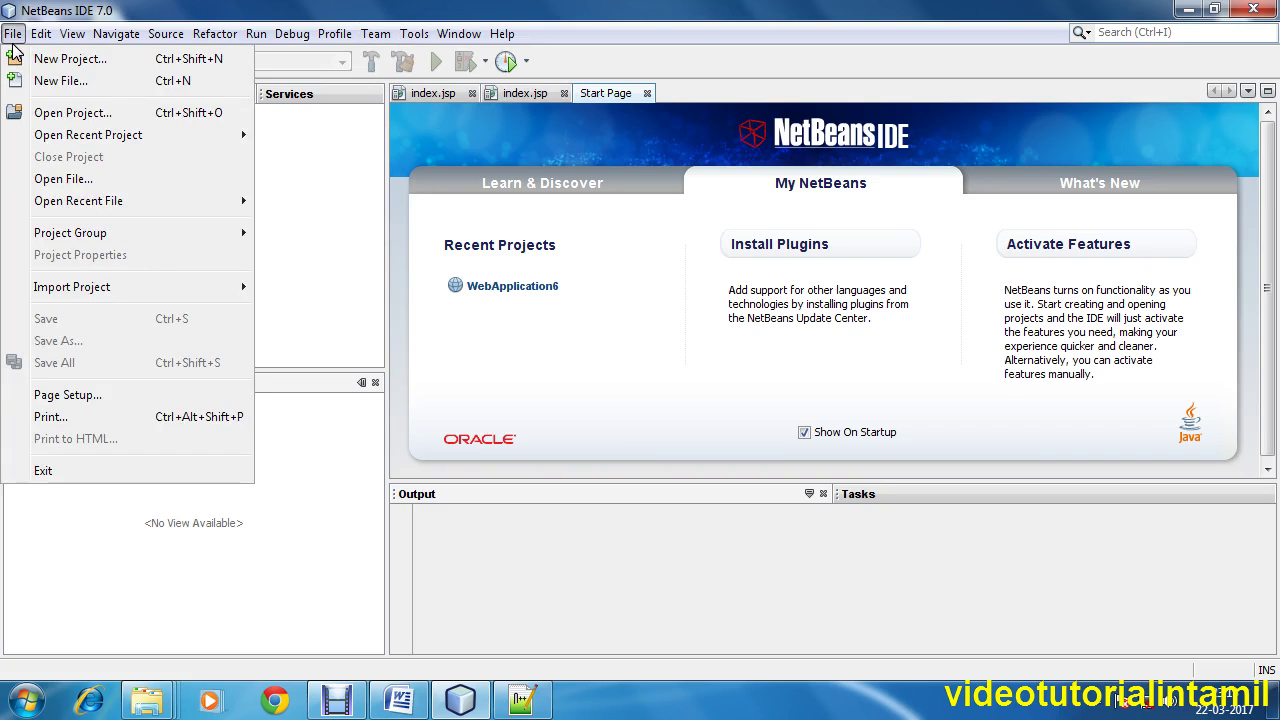
{"action": "left_click", "coordinate": [61, 67]}
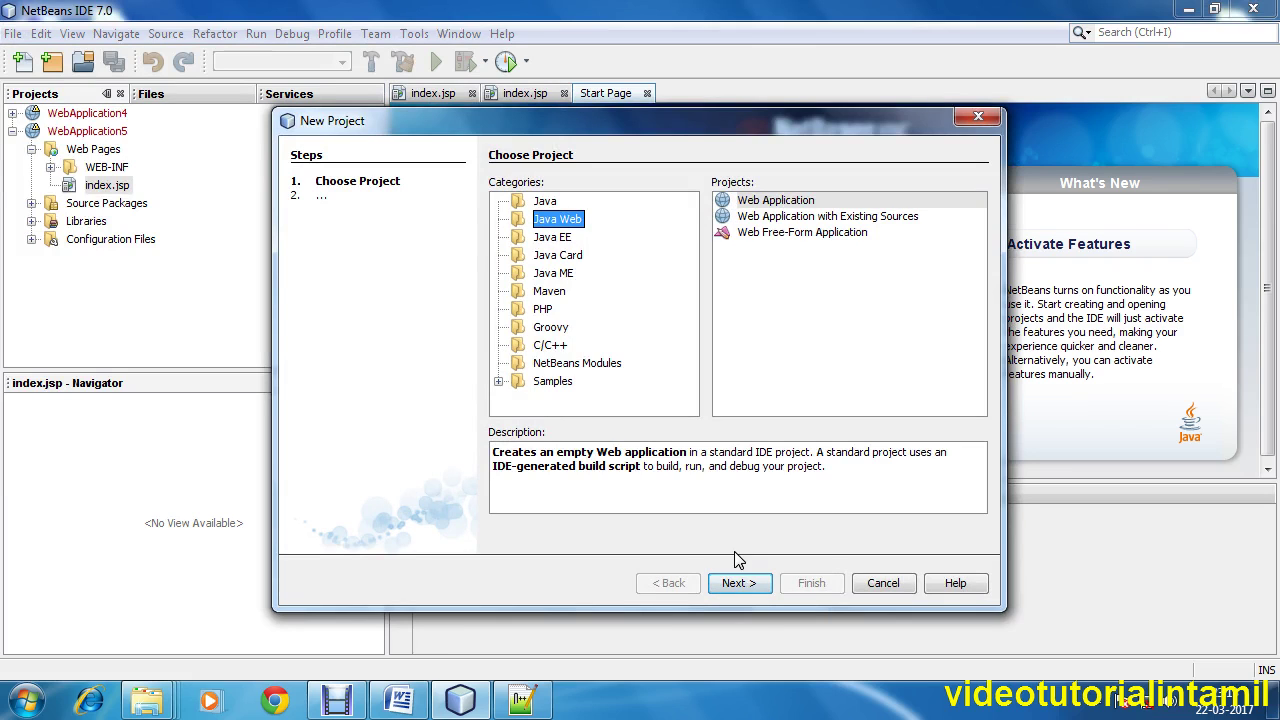
{"action": "left_click", "coordinate": [748, 586]}
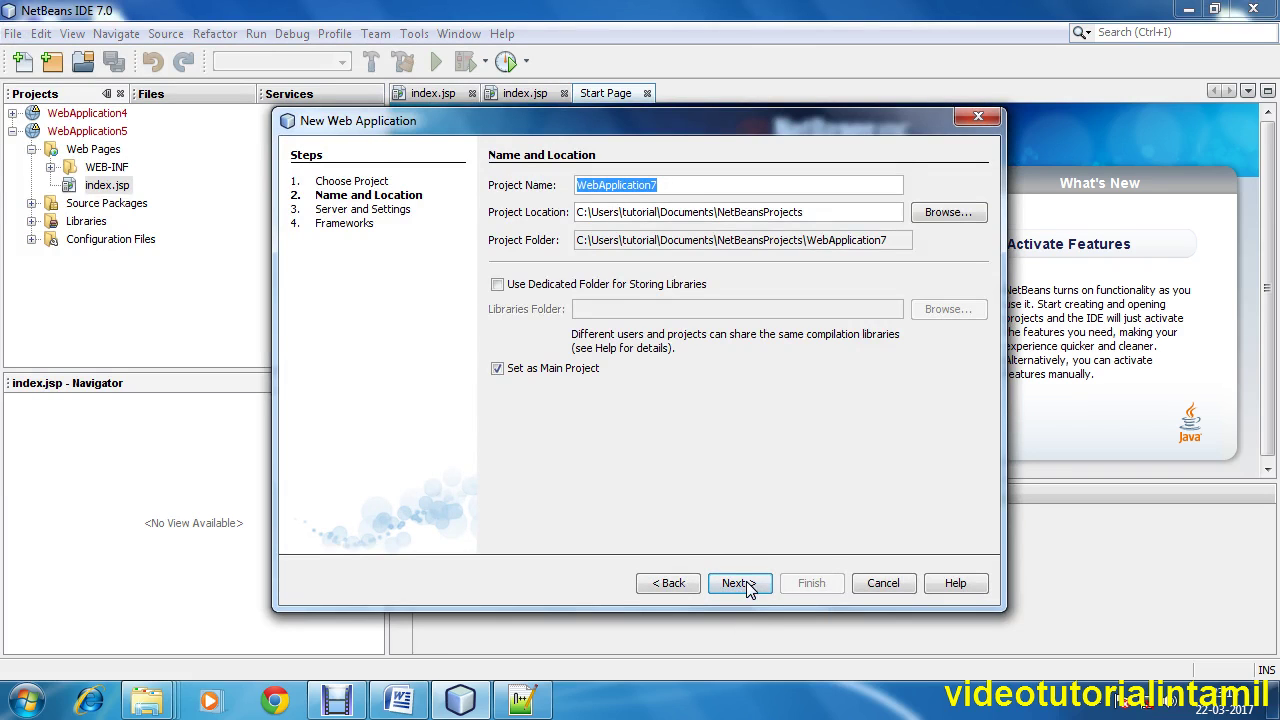
{"action": "left_click", "coordinate": [695, 190]}
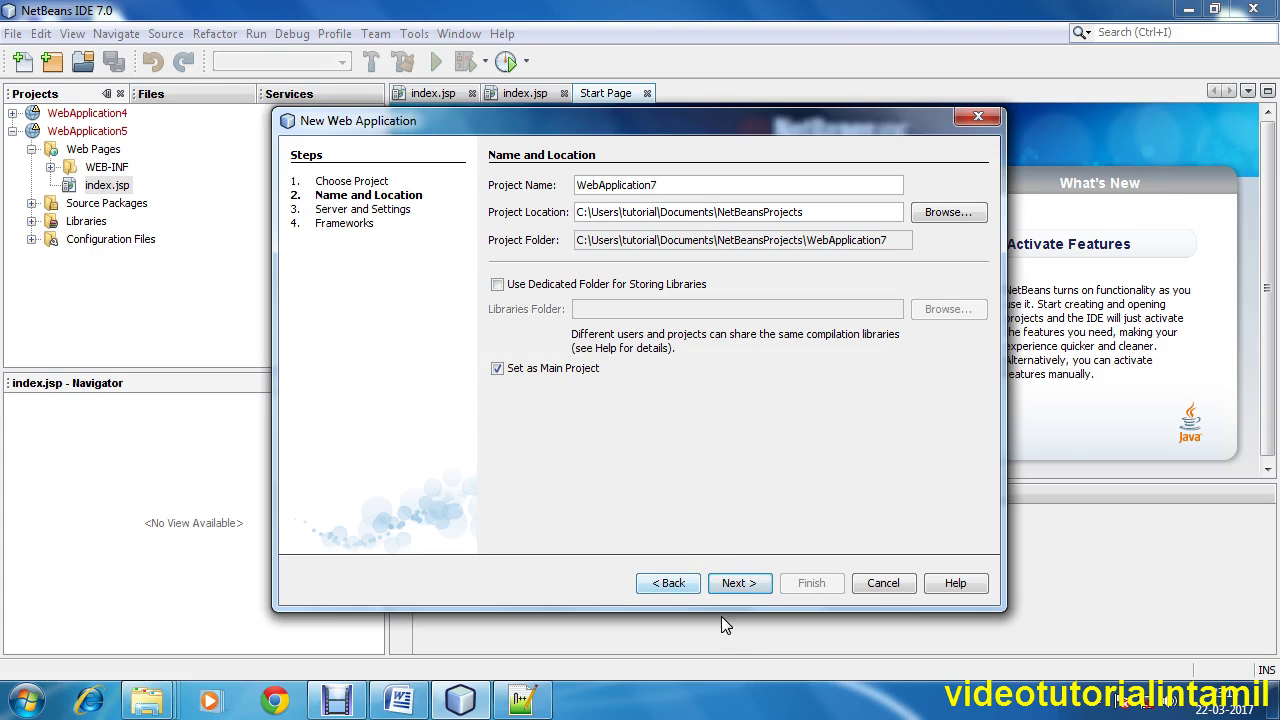
{"action": "left_click", "coordinate": [737, 583]}
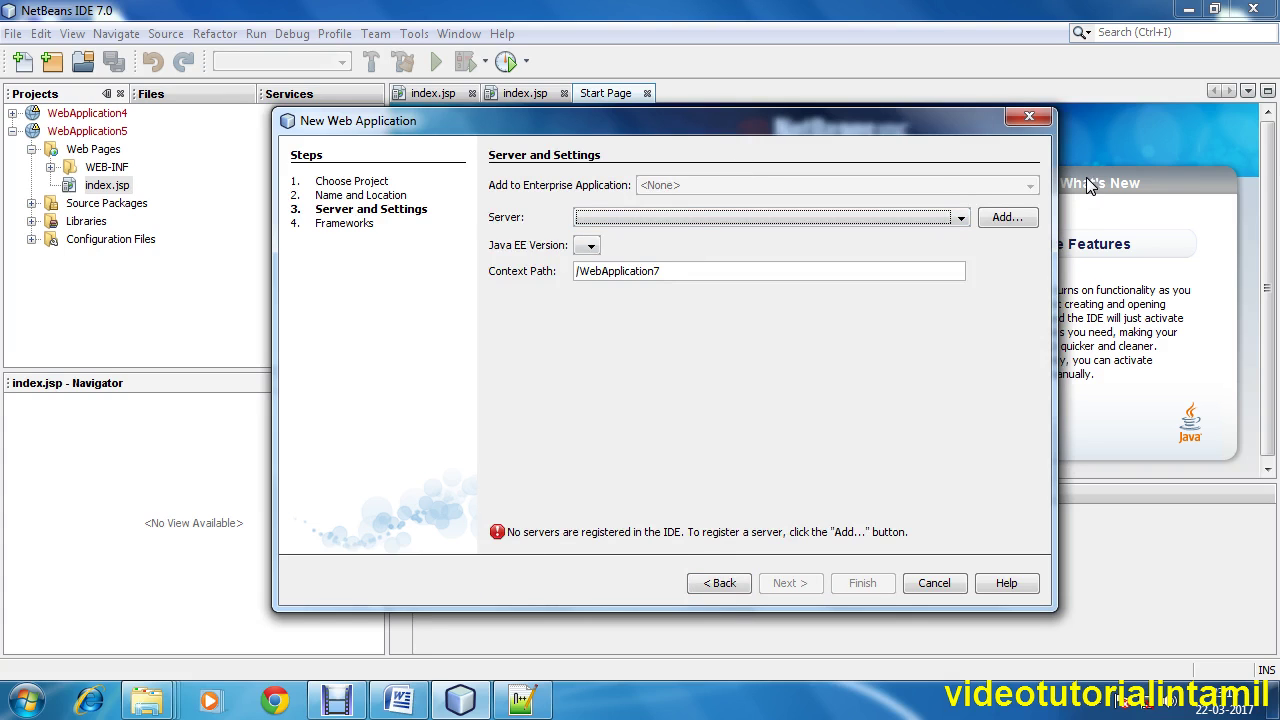
Add a GlassFish Server 3.x instance from C:\Program Files\glassfish-3.1 and register its local domain domain1
{"action": "left_click", "coordinate": [1006, 218]}
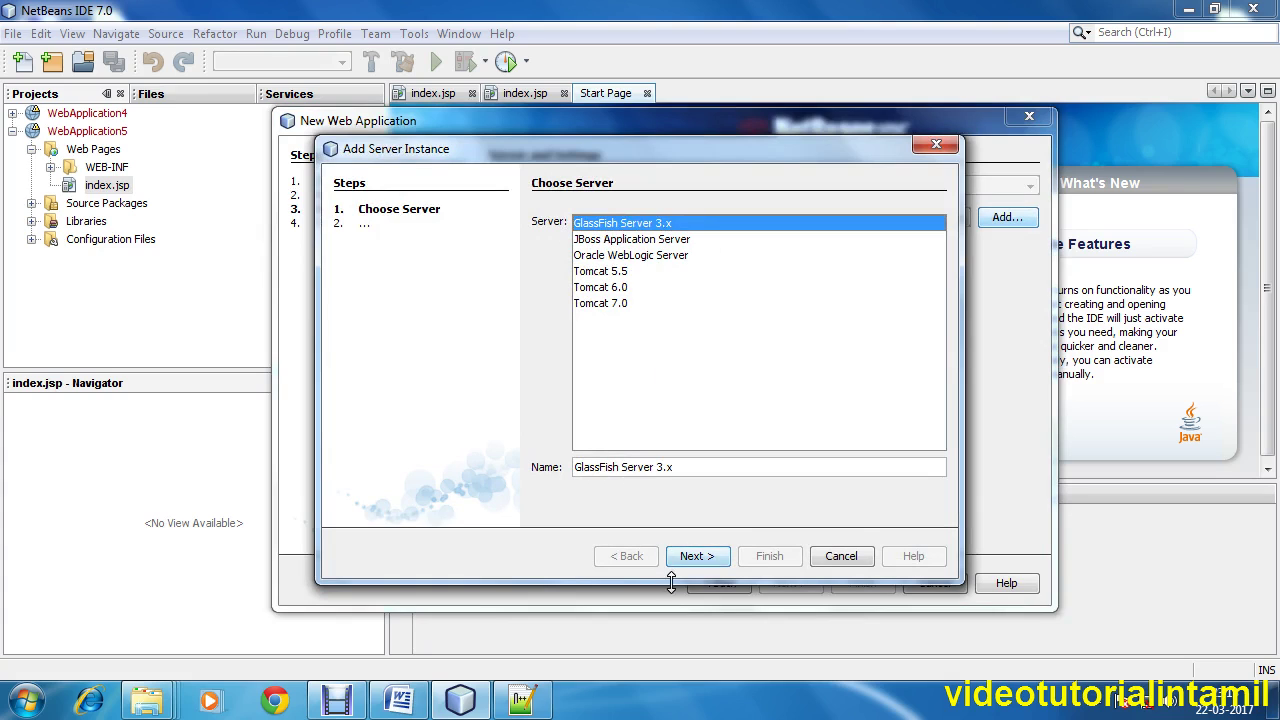
{"action": "left_click", "coordinate": [697, 556]}
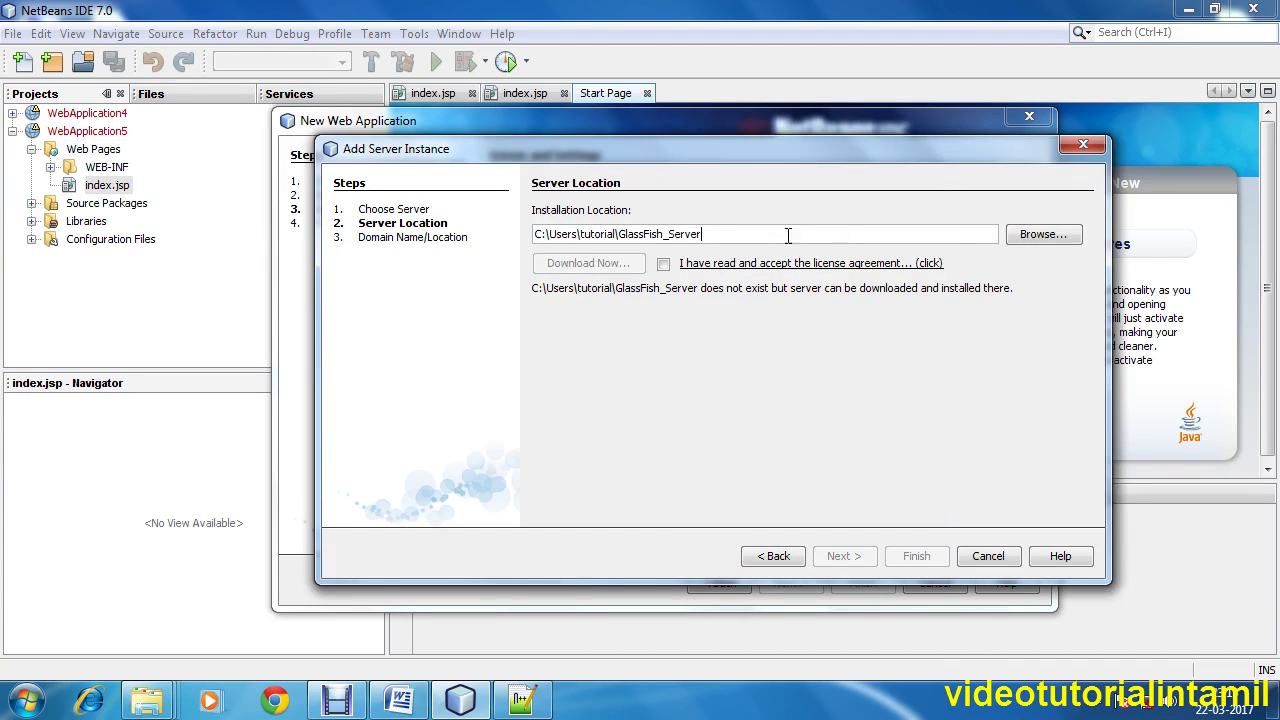
{"action": "left_click", "coordinate": [1066, 240]}
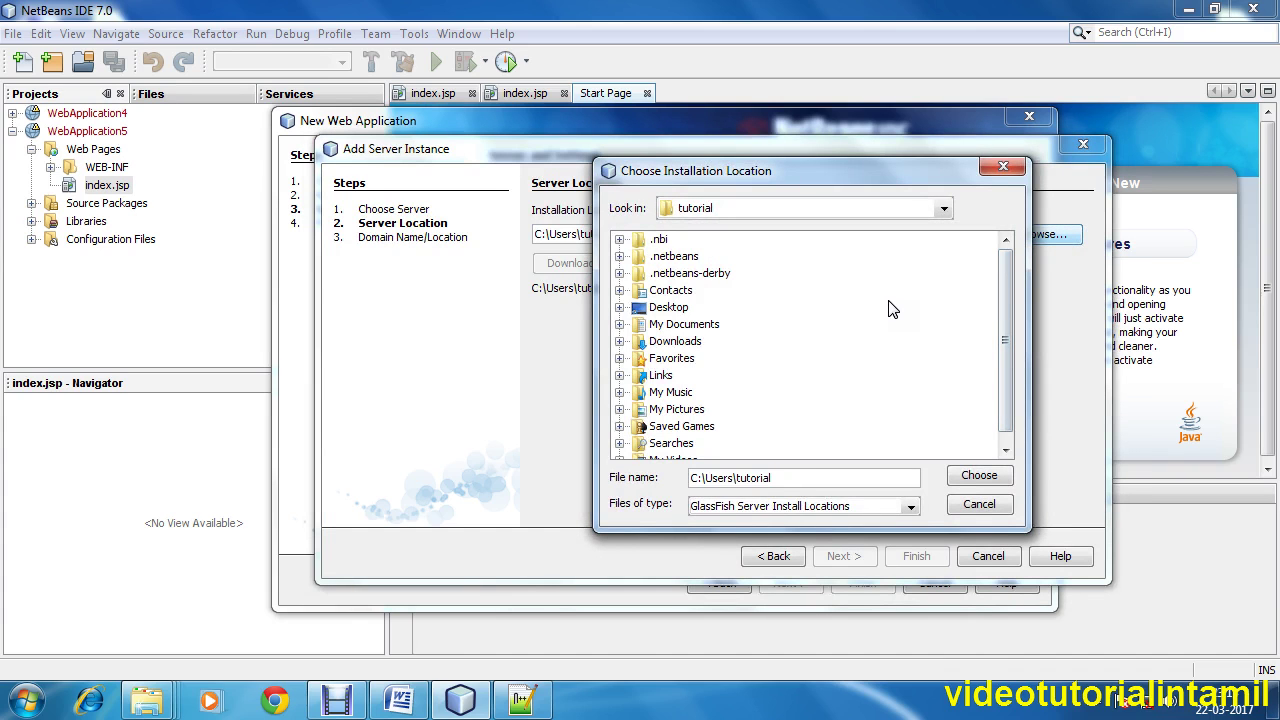
{"action": "left_click", "coordinate": [941, 214]}
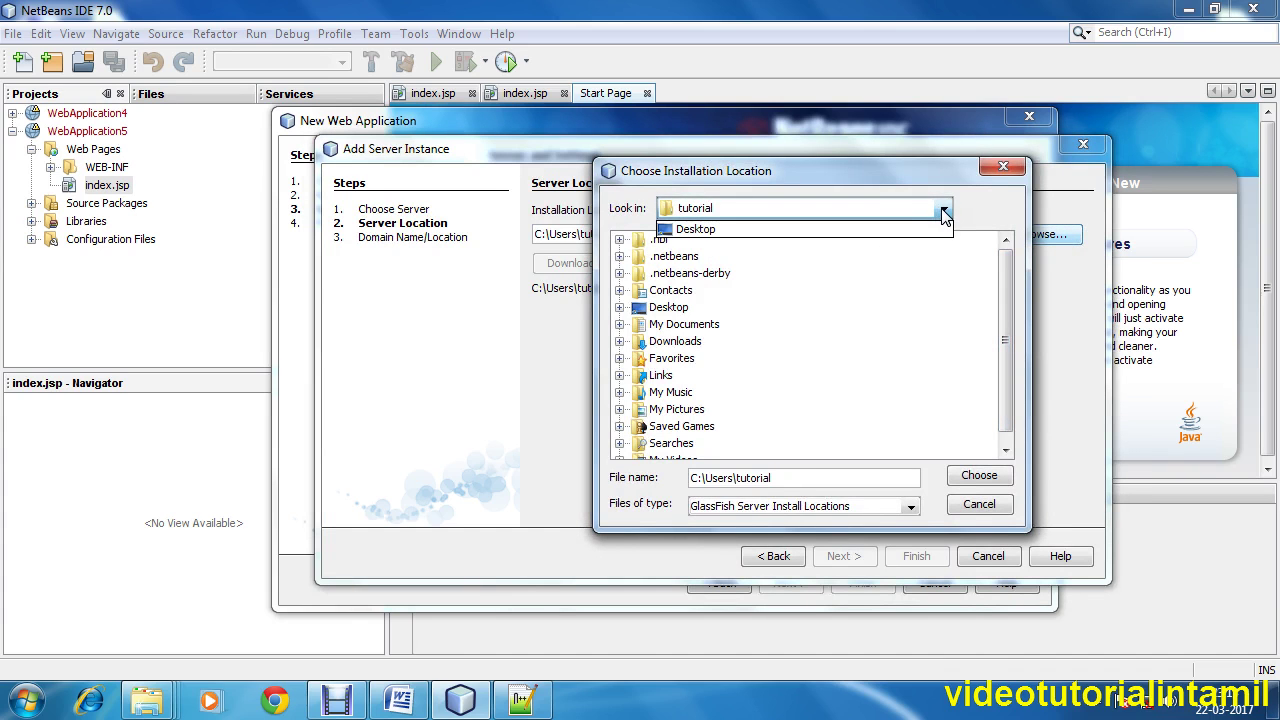
{"action": "left_click", "coordinate": [905, 222]}
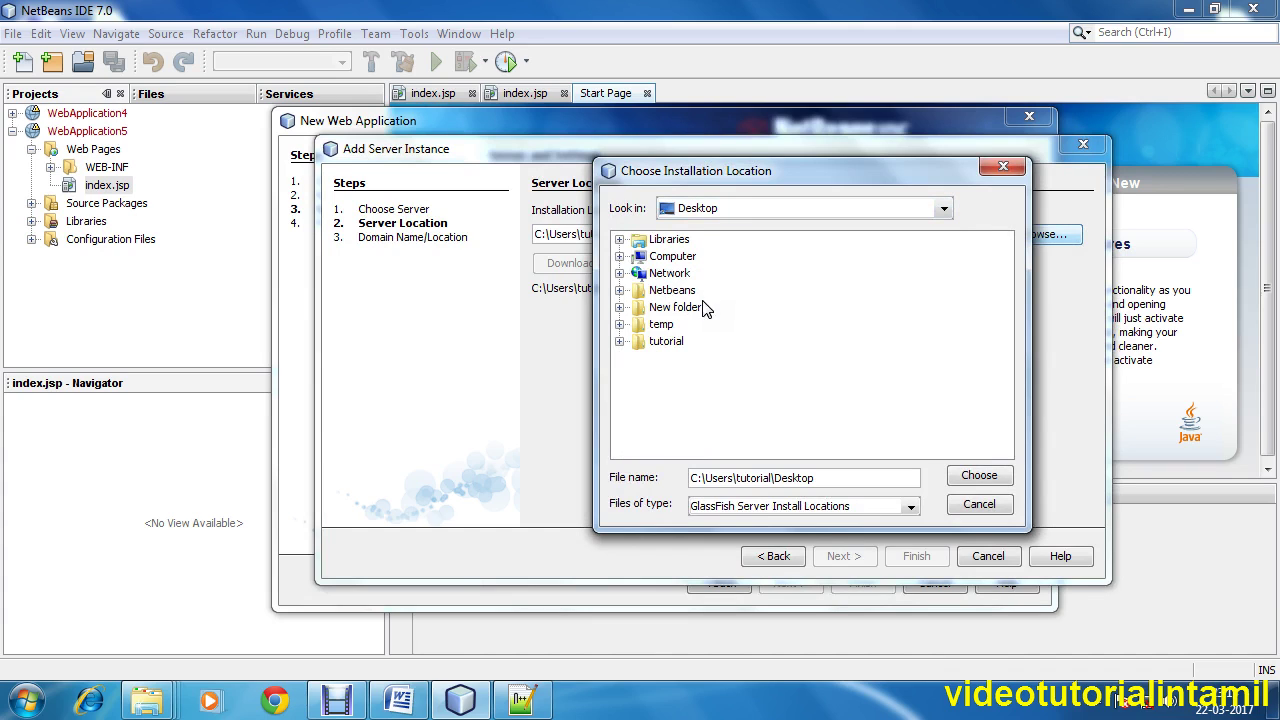
{"action": "double_click", "coordinate": [675, 258]}
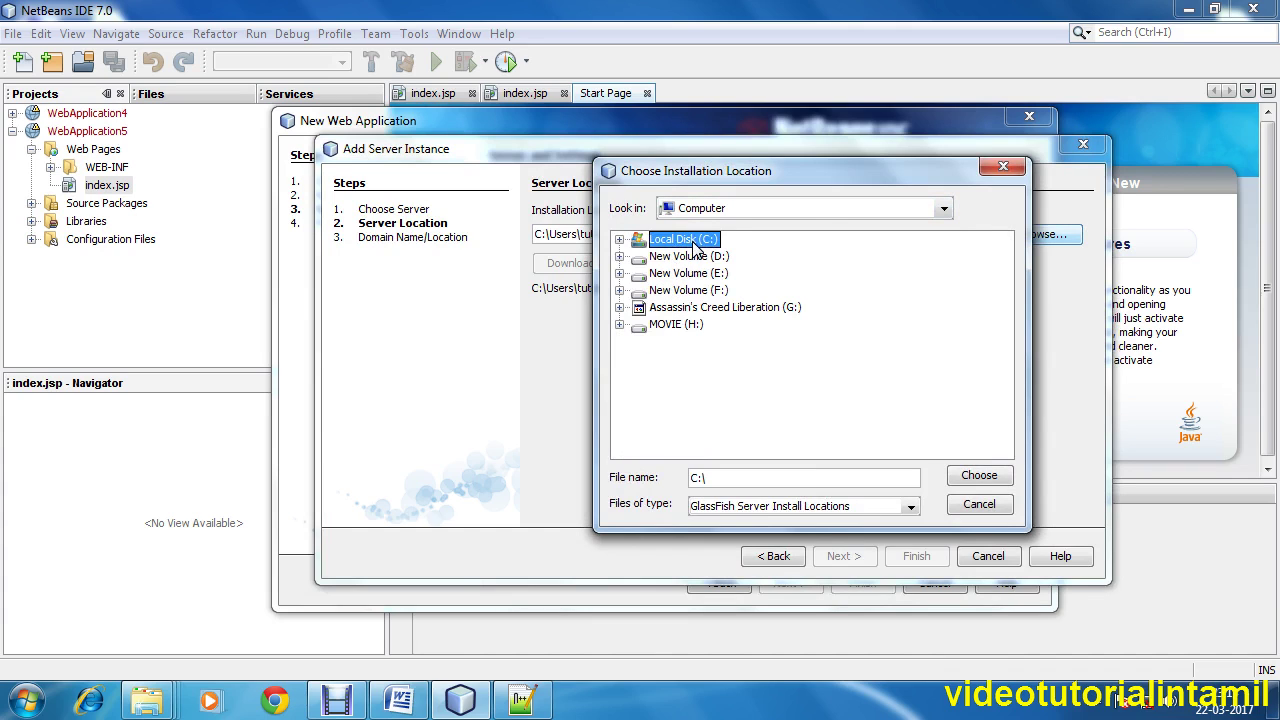
{"action": "double_click", "coordinate": [690, 241]}
{"action": "double_click", "coordinate": [690, 274]}
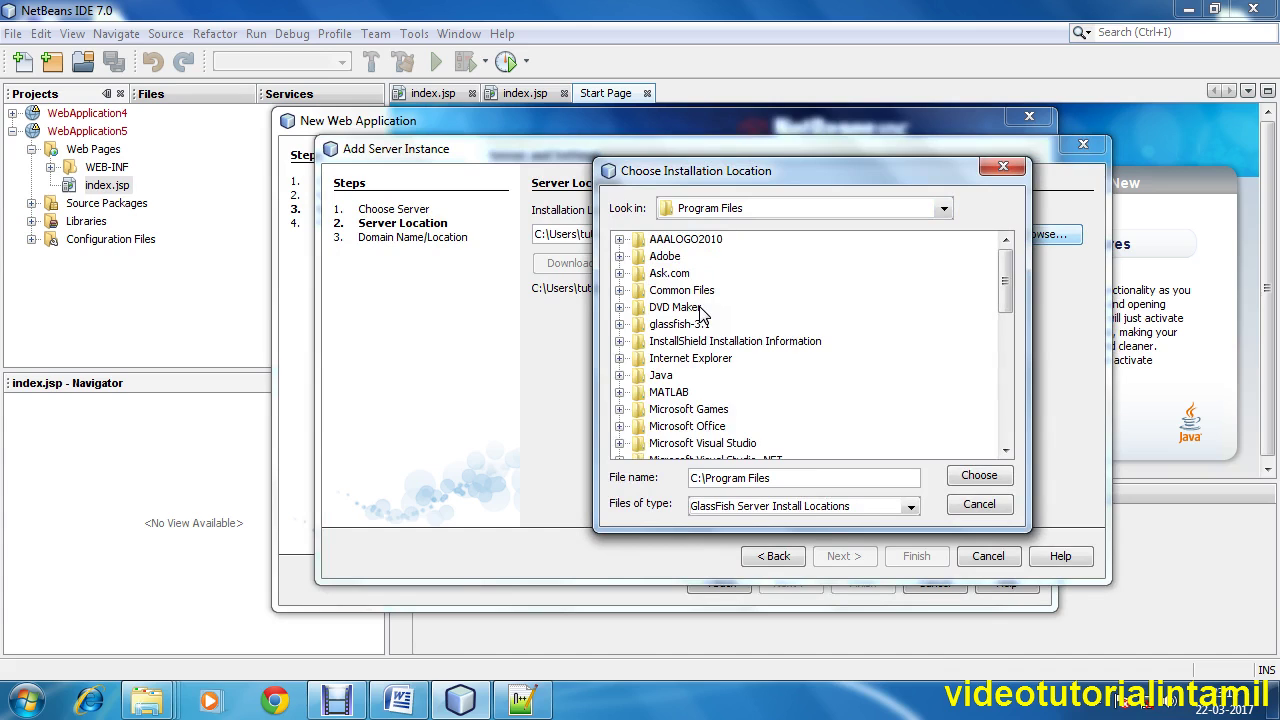
{"action": "left_click", "coordinate": [676, 326]}
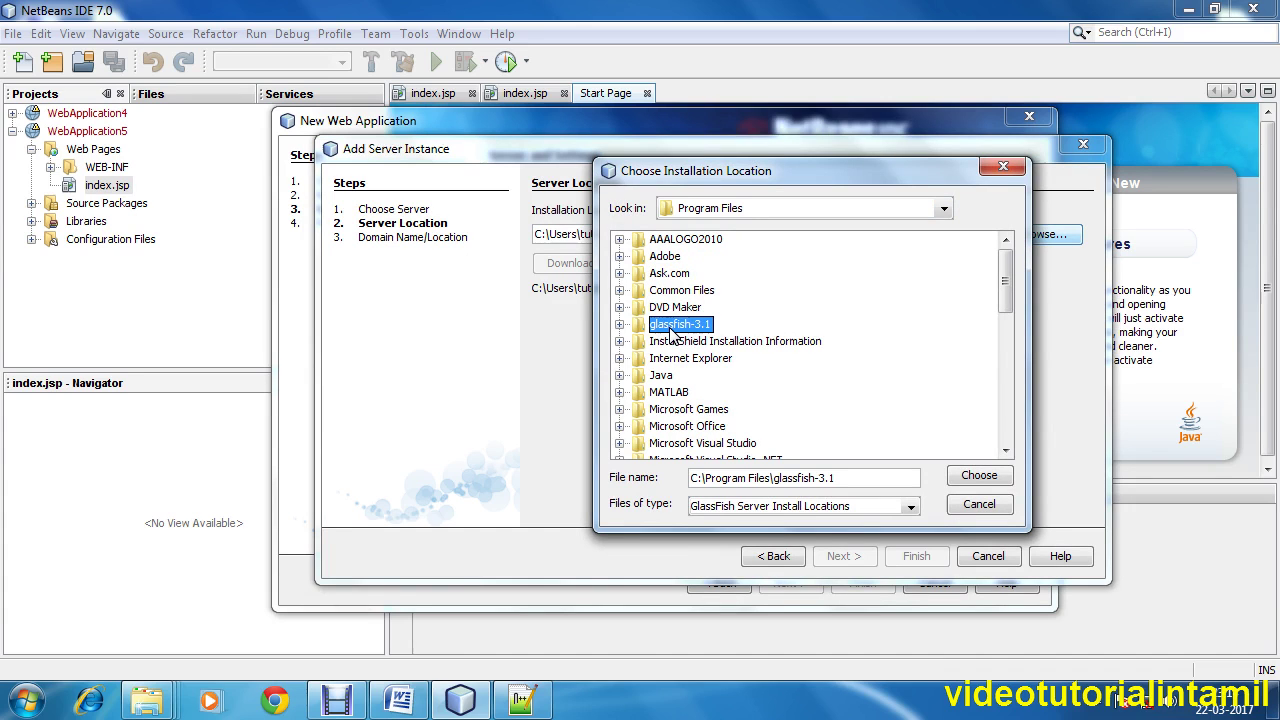
{"action": "left_click", "coordinate": [988, 479]}
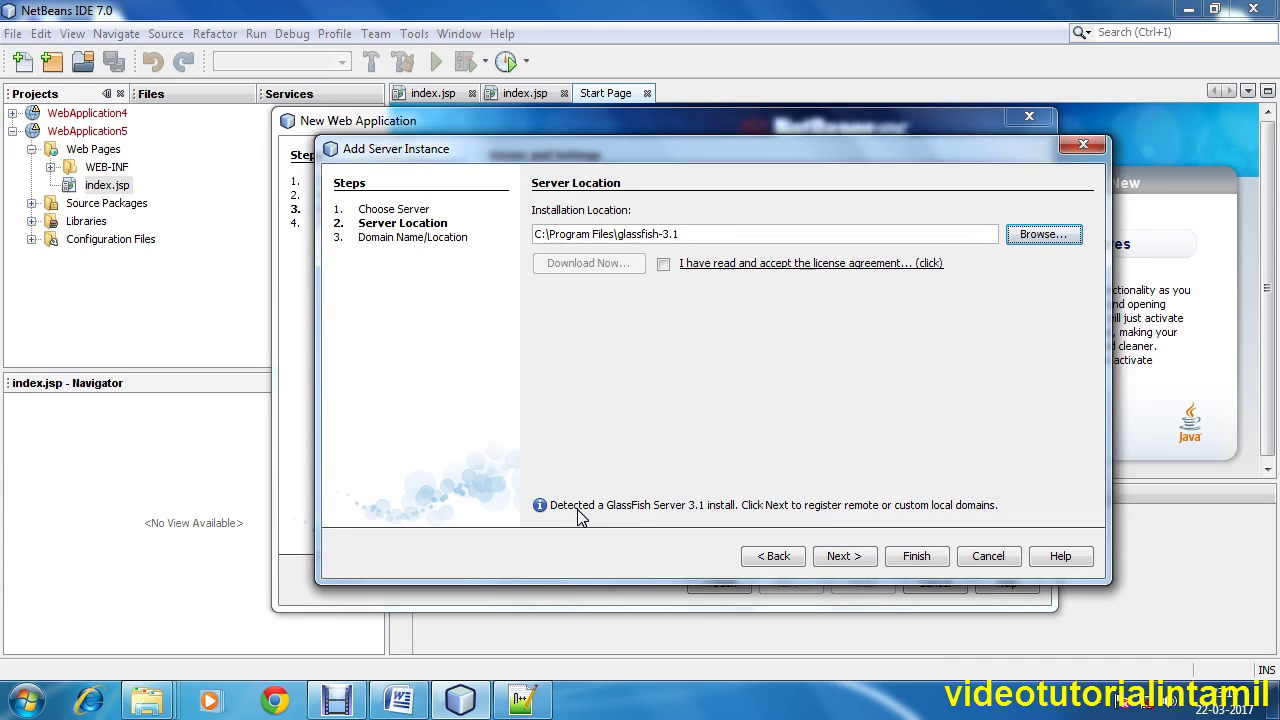
{"action": "left_click", "coordinate": [856, 563]}
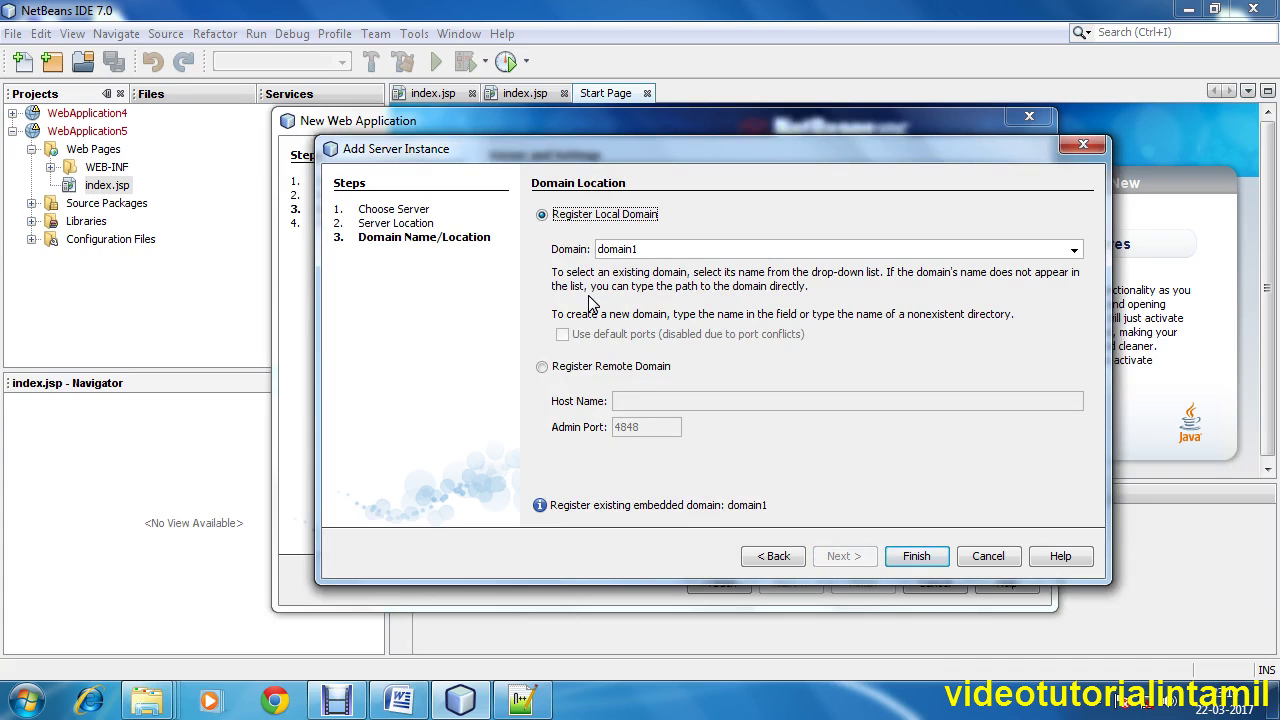
{"action": "left_click", "coordinate": [917, 558]}
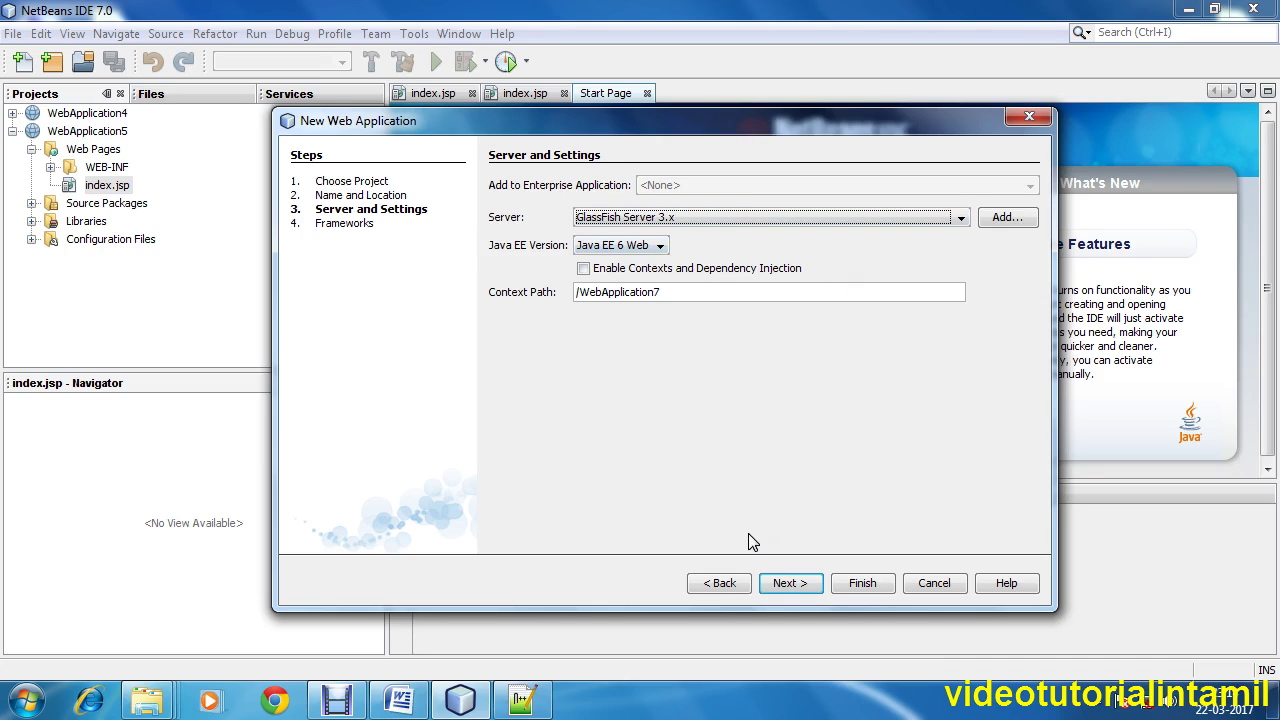
Finish creating the web application with GlassFish Server 3.x and Java EE 6 Web, and run the project
{"action": "left_click", "coordinate": [808, 220]}
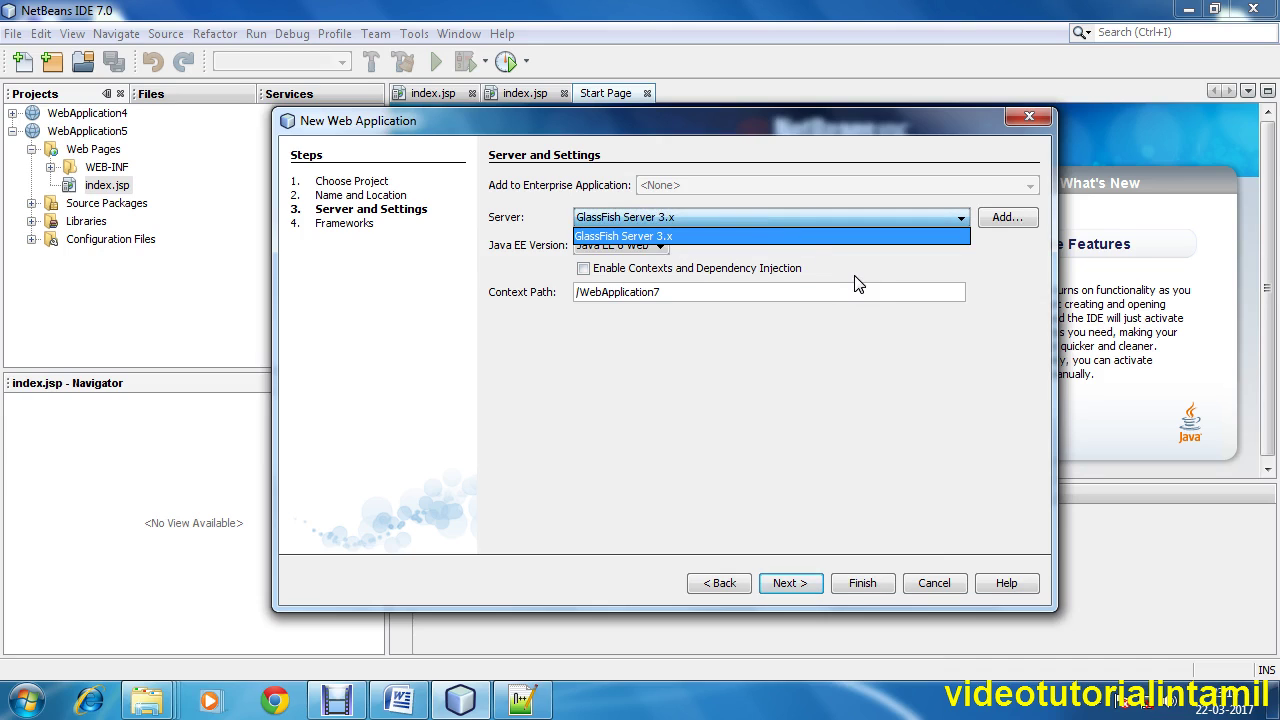
{"action": "left_click", "coordinate": [822, 269]}
{"action": "left_click", "coordinate": [760, 270]}
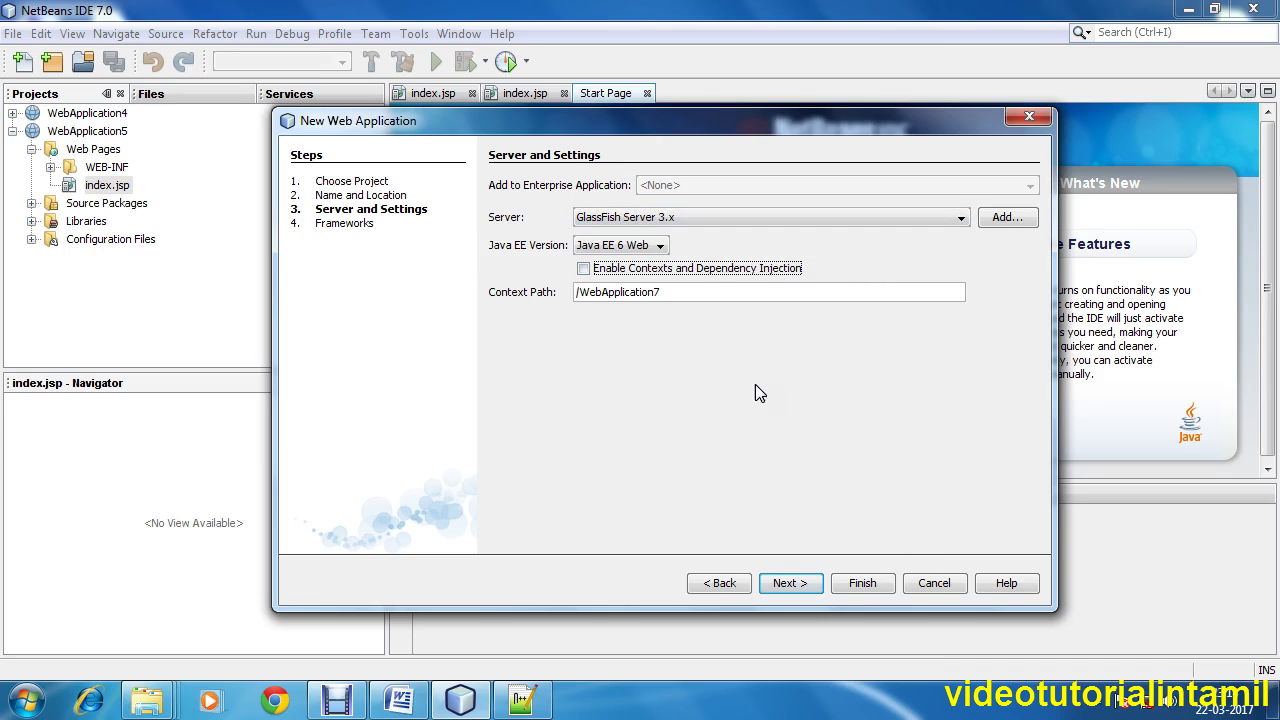
{"action": "left_click", "coordinate": [792, 588]}
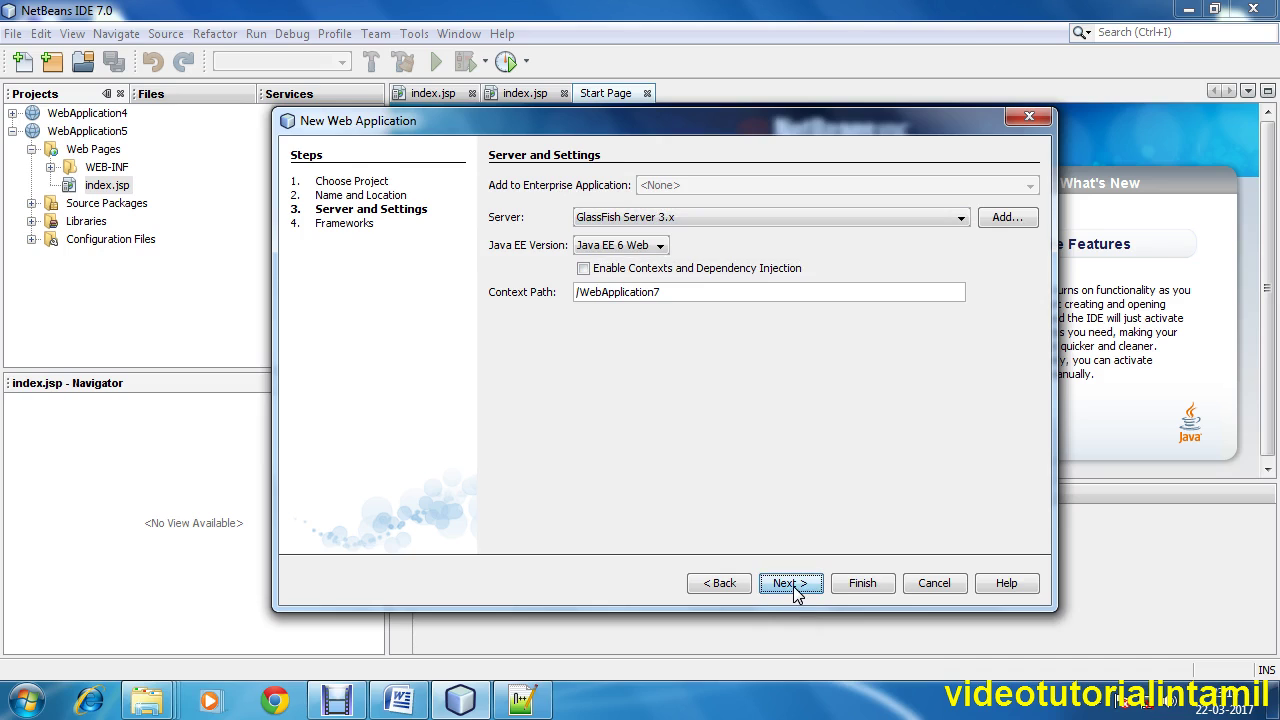
{"action": "left_click", "coordinate": [854, 585]}
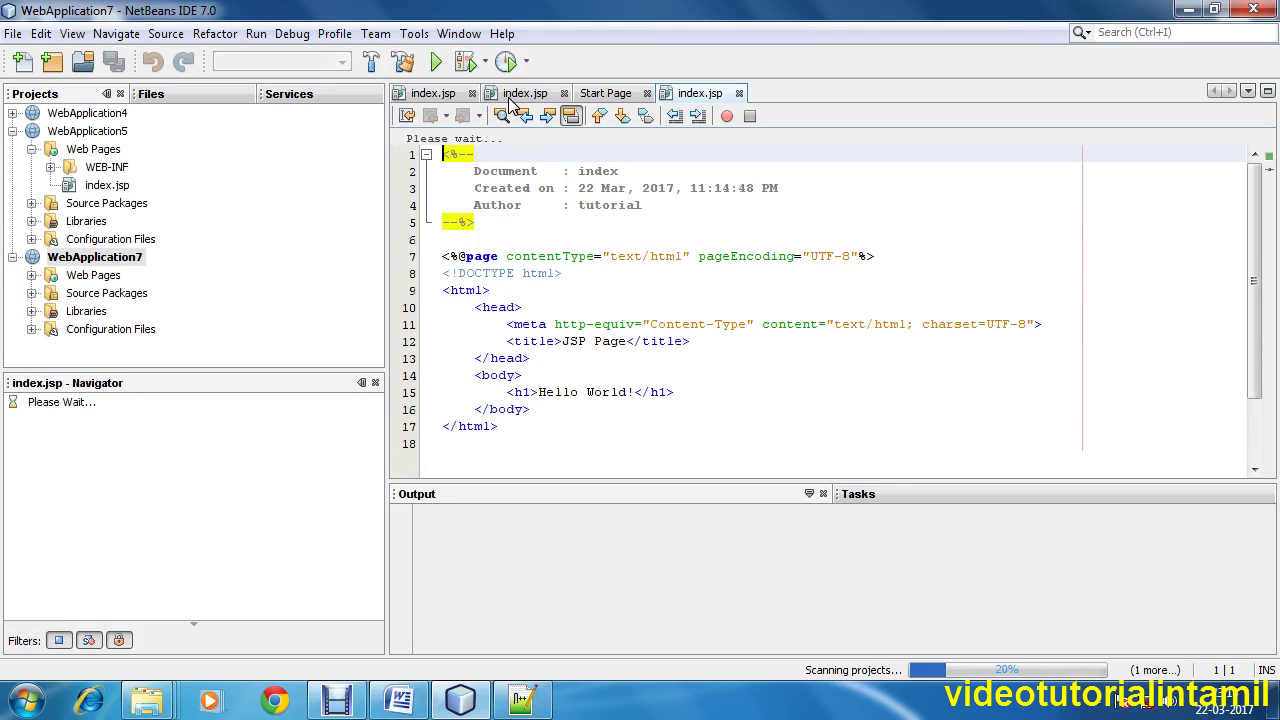
{"action": "left_click", "coordinate": [437, 63]}
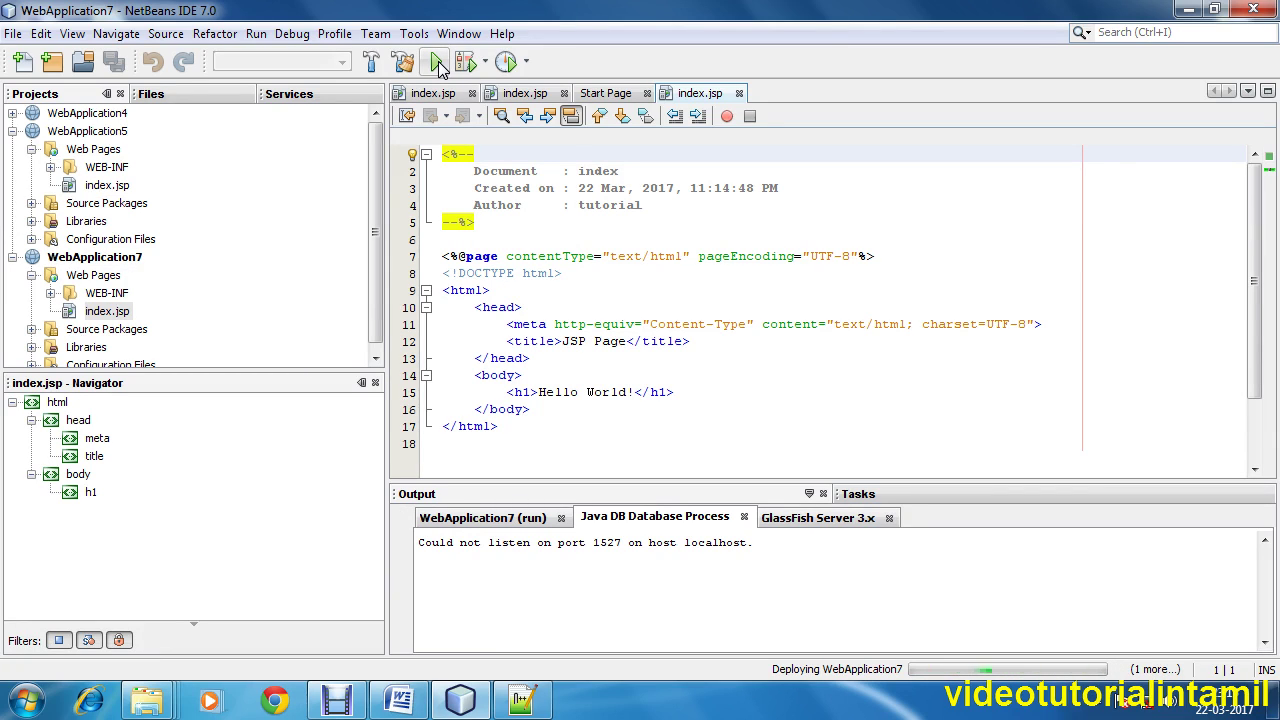
Check the GlassFish Server 3.x output, dismissing the file rename warning, and examine the heading on the deployed WebApplication7 page
{"action": "left_click", "coordinate": [846, 530]}
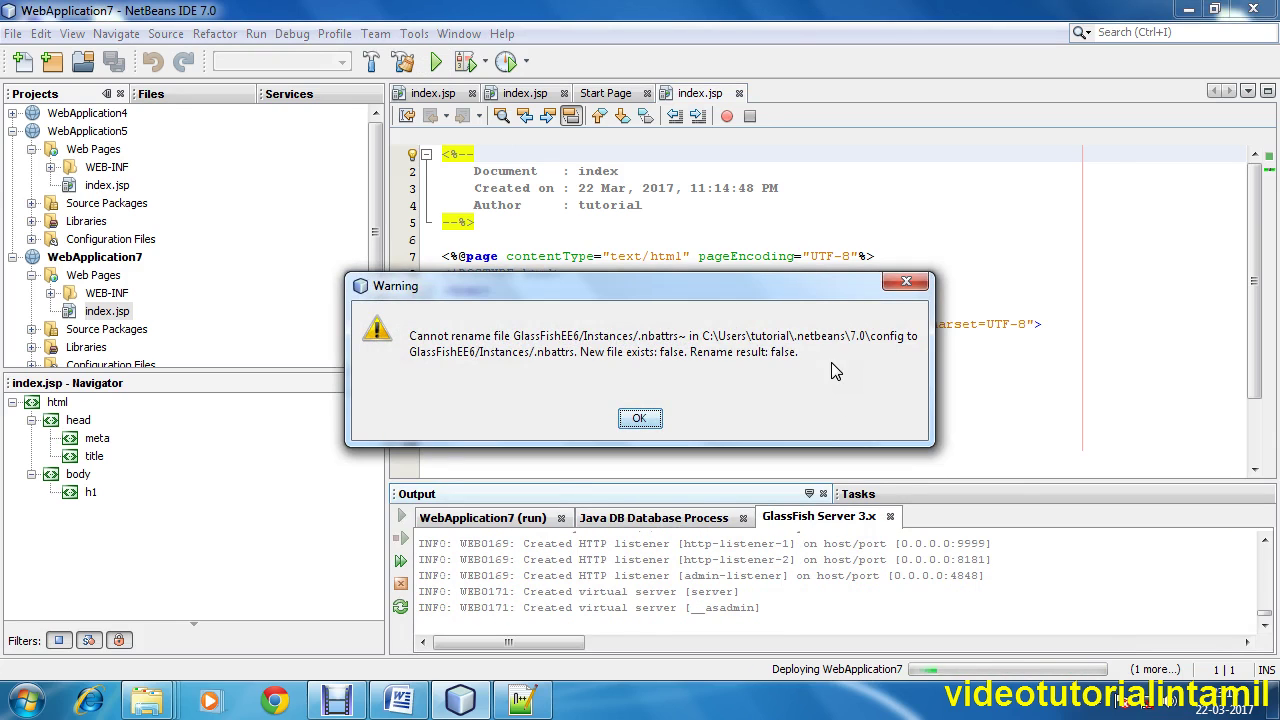
{"action": "left_click", "coordinate": [640, 418]}
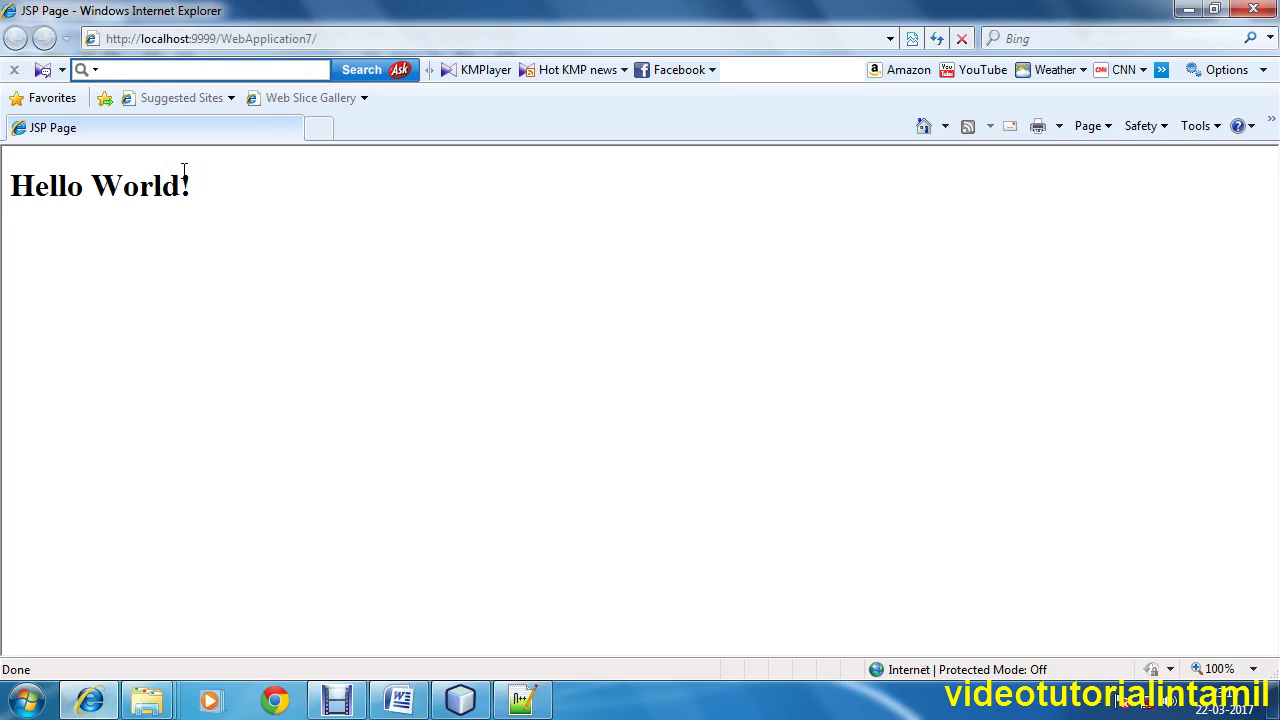
{"action": "left_click_drag", "start_coordinate": [198, 203], "coordinate": [52, 203]}
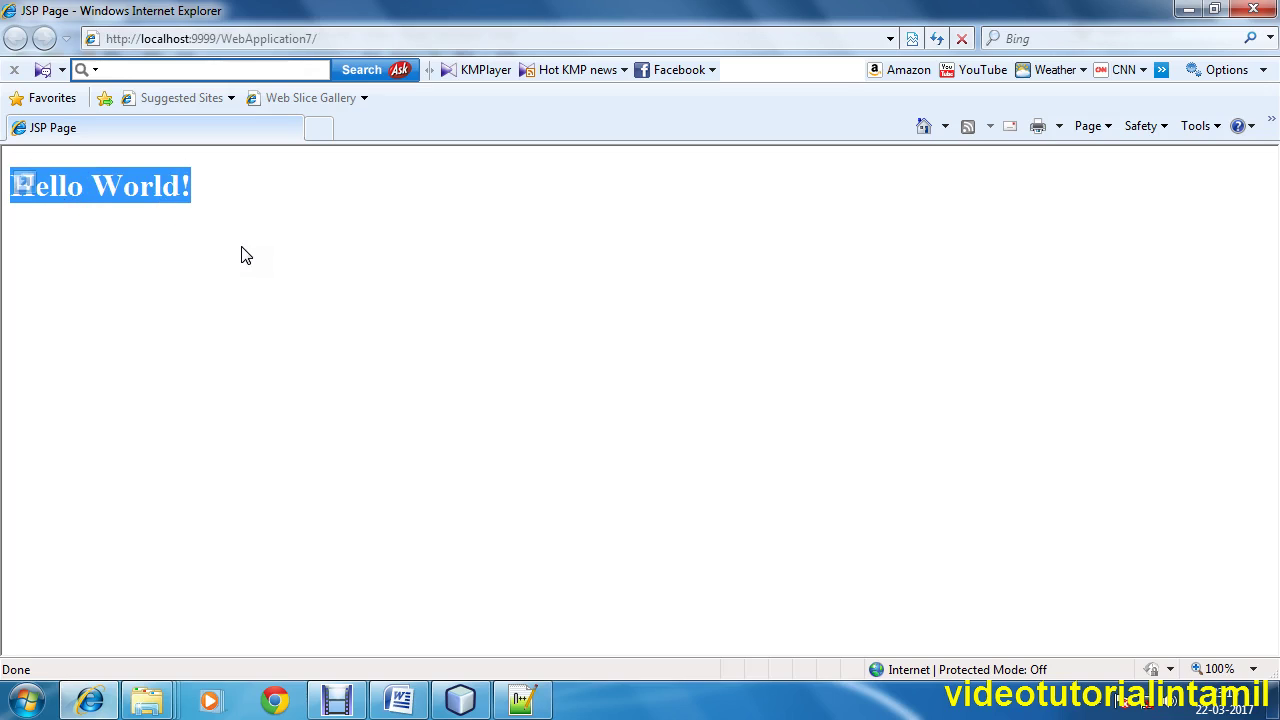
Switch to Notepad++ without reloading domain.xml, and view the notes in new 0.txt with the word Subscribe selected
{"action": "left_click", "coordinate": [500, 712]}
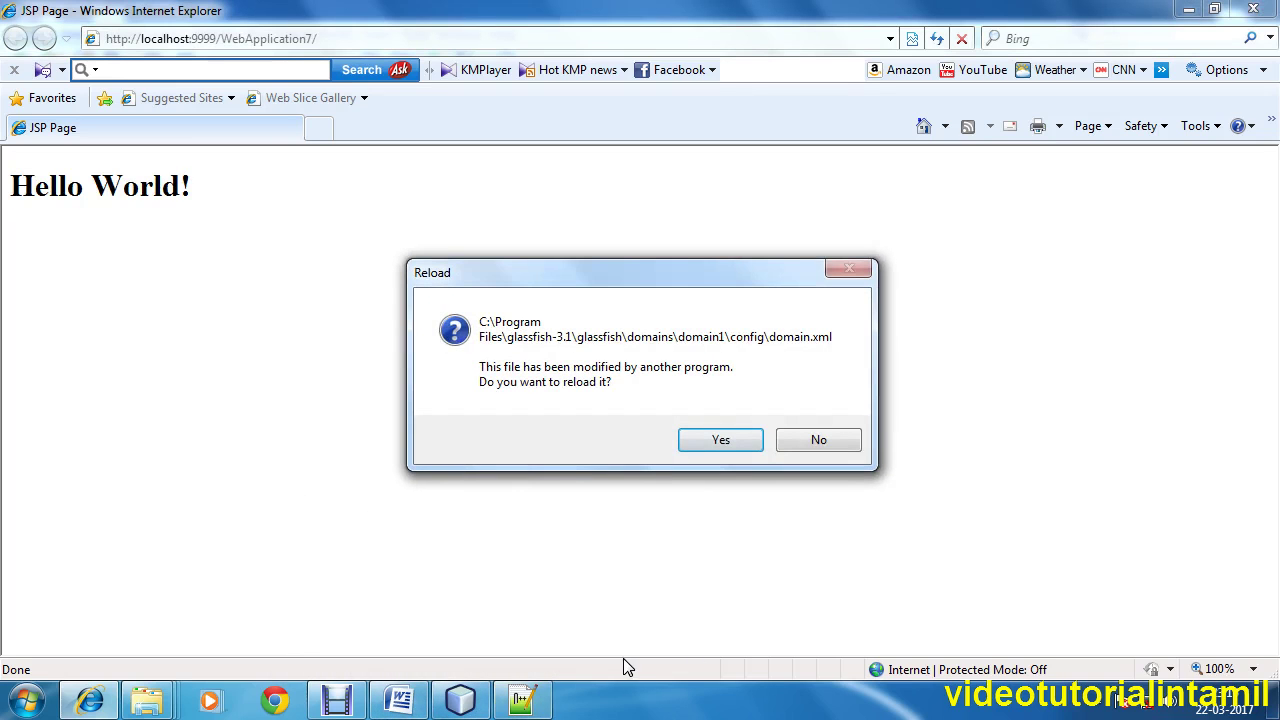
{"action": "left_click", "coordinate": [819, 434]}
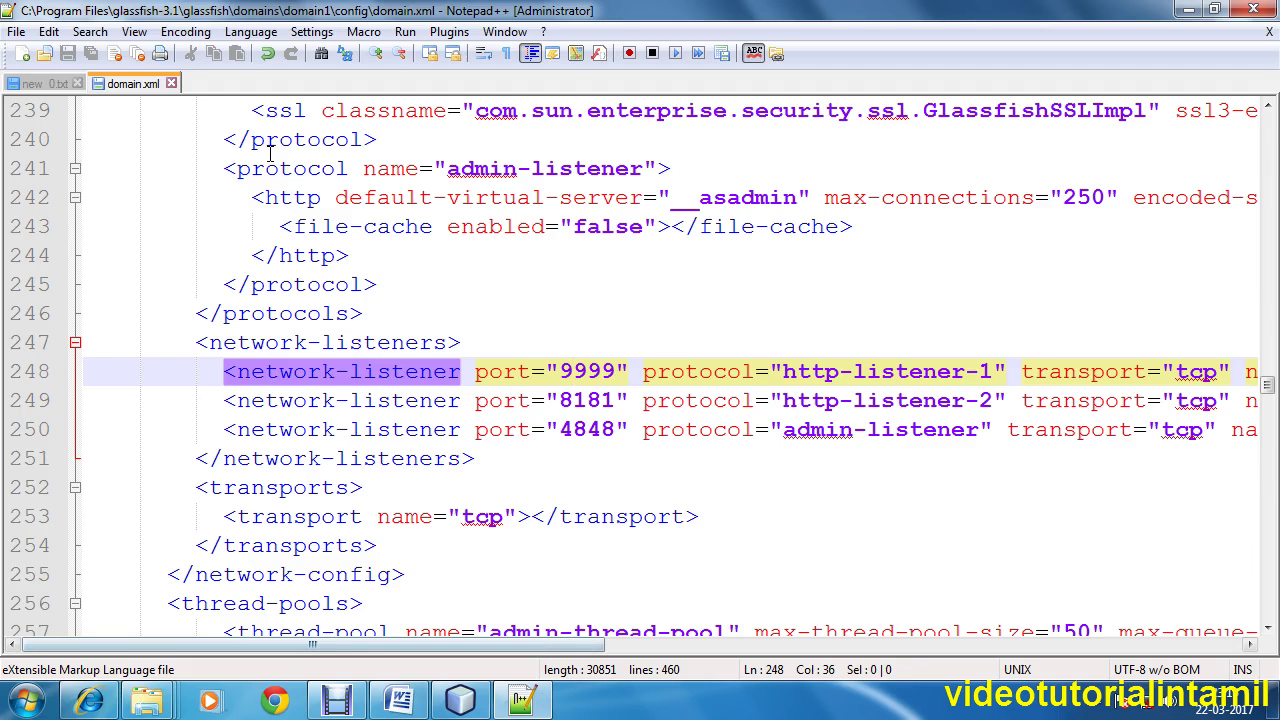
{"action": "left_click", "coordinate": [32, 83]}
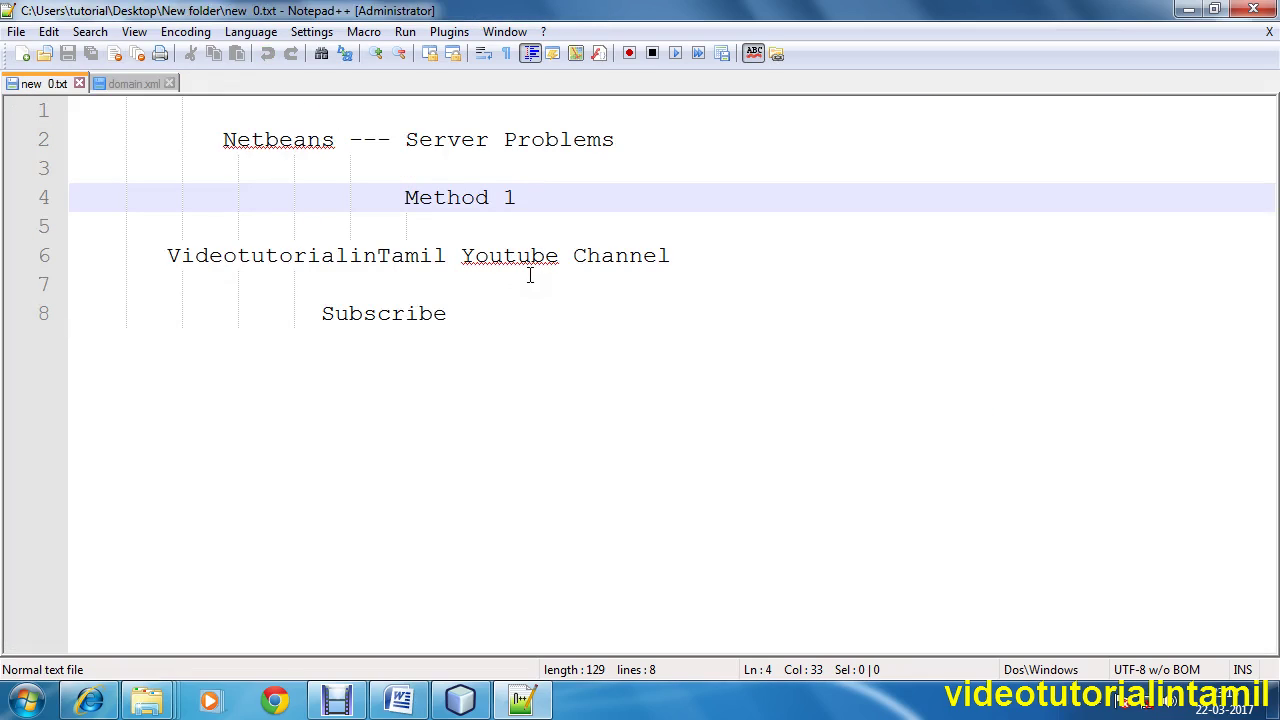
{"action": "left_click_drag", "start_coordinate": [485, 319], "coordinate": [316, 322]}
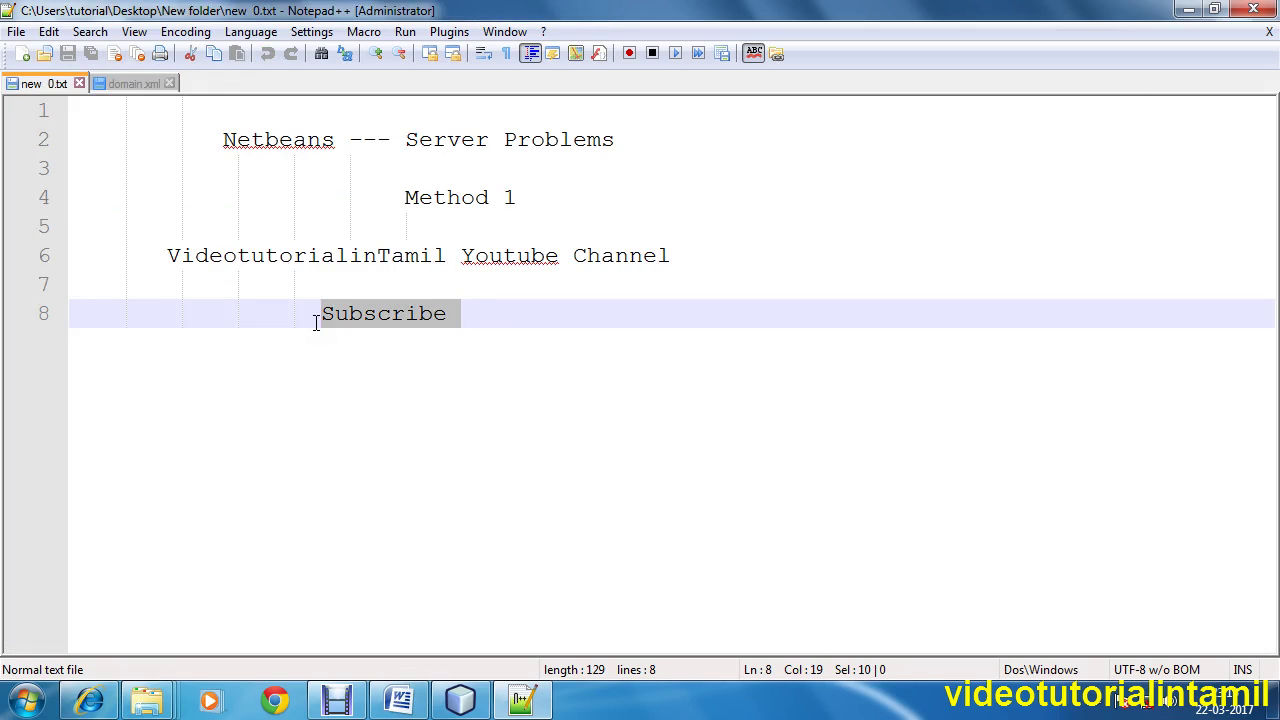
{"action": "left_click", "coordinate": [337, 700]}
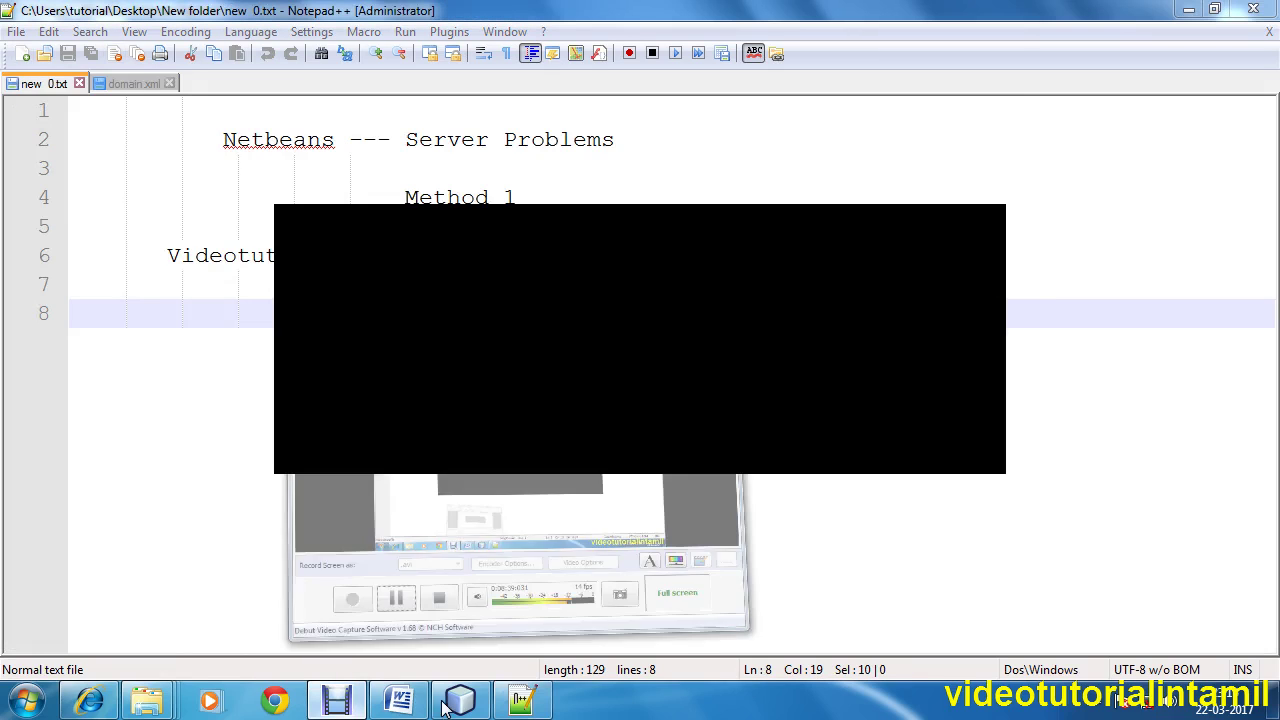